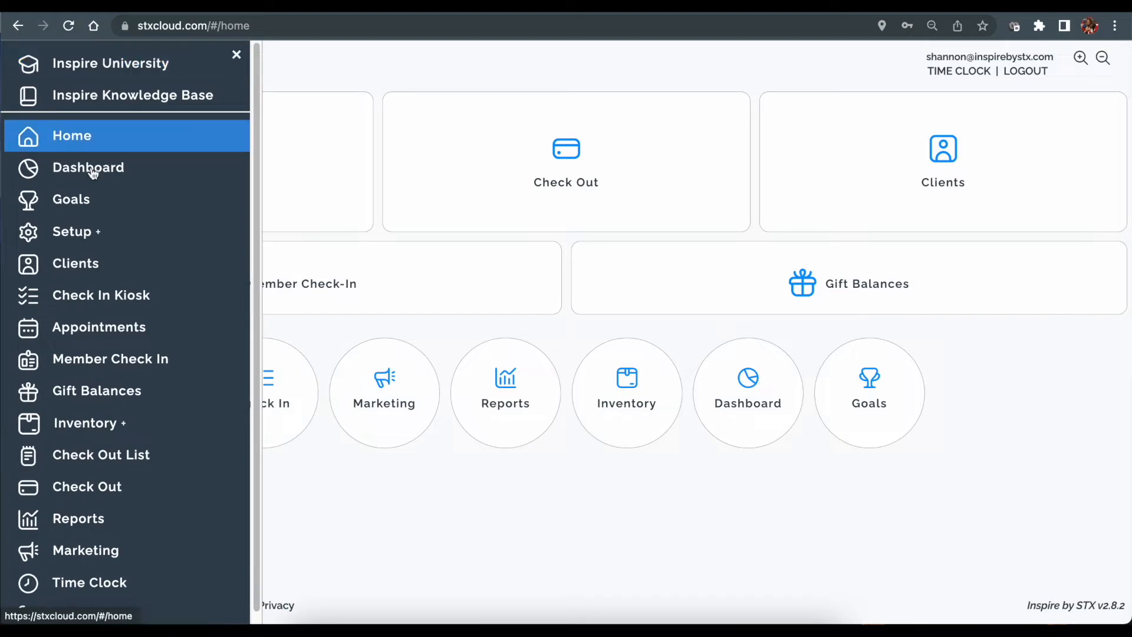
Open Worker Details in the worker setup and show the profile of the worker with display order 1.
left_click(107, 231)
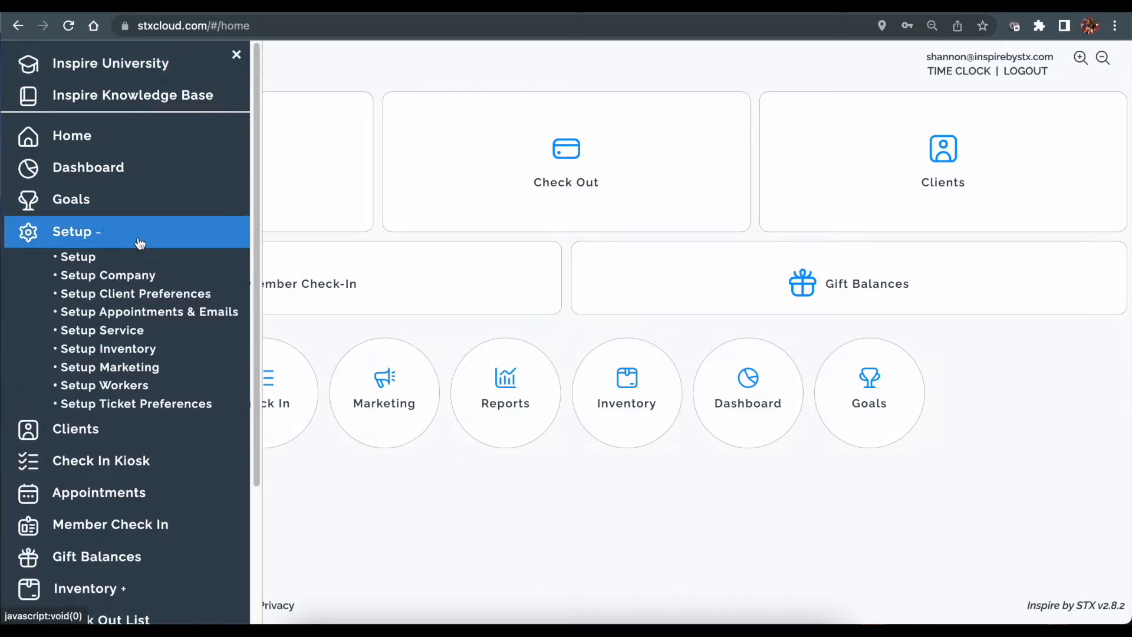
left_click(159, 387)
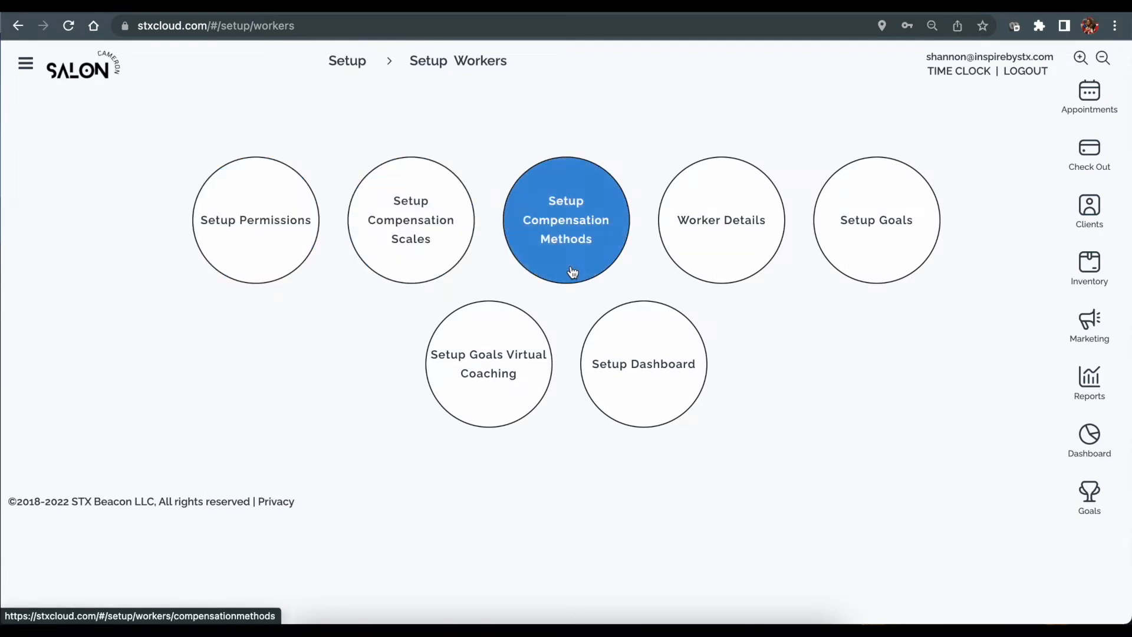
left_click(719, 256)
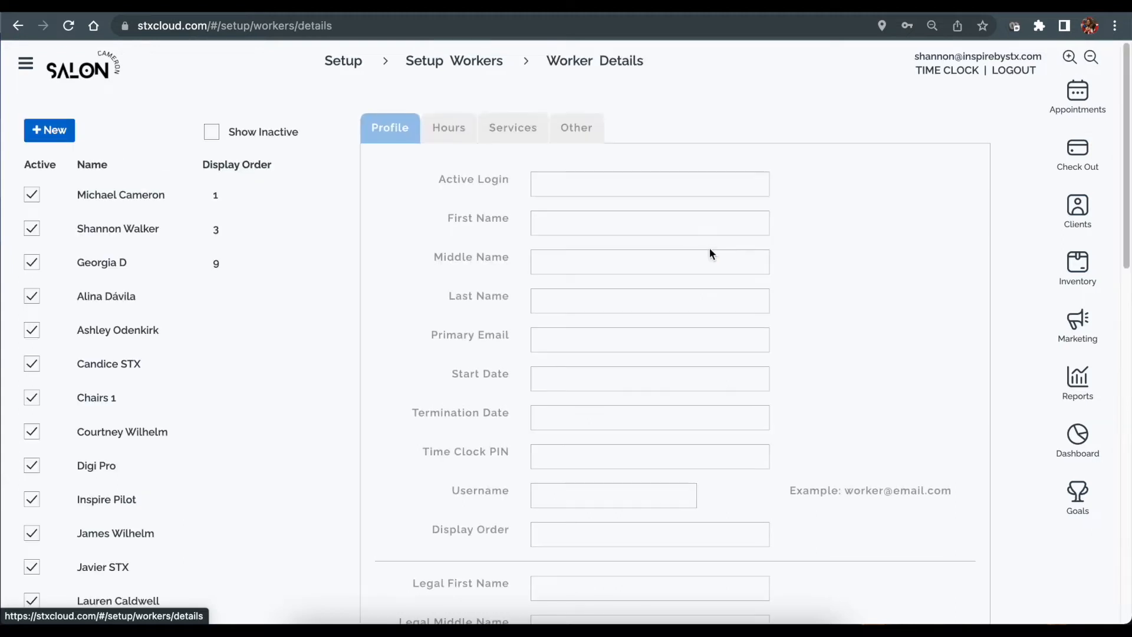
left_click(93, 193)
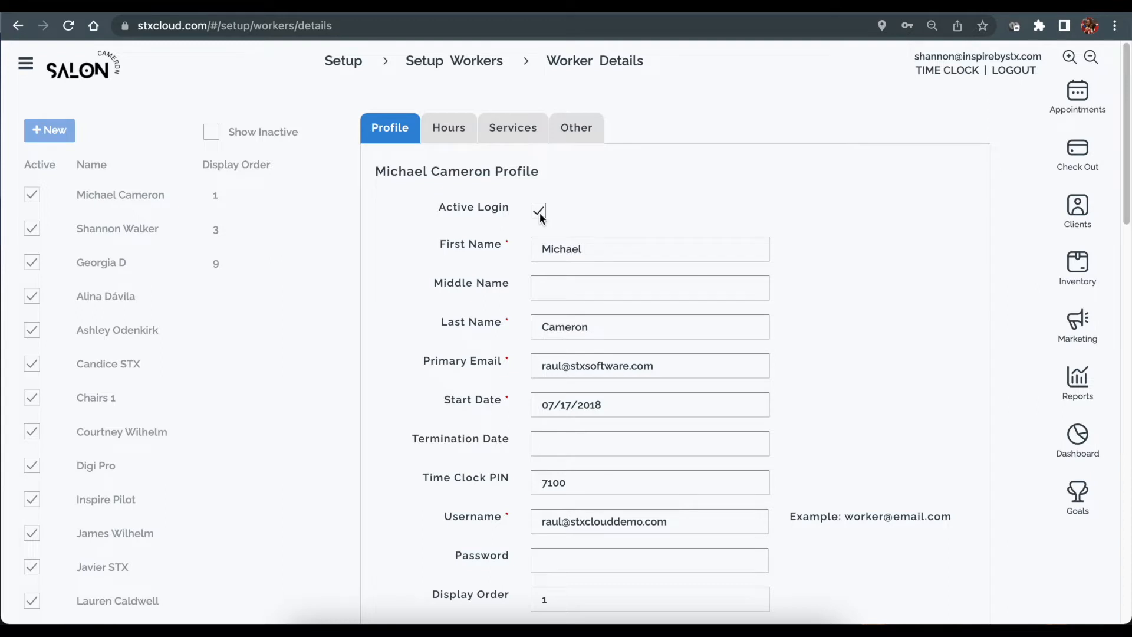
Examine the worker profile's login status, name, primary email and start date fields.
scroll(540, 213, "down", 1)
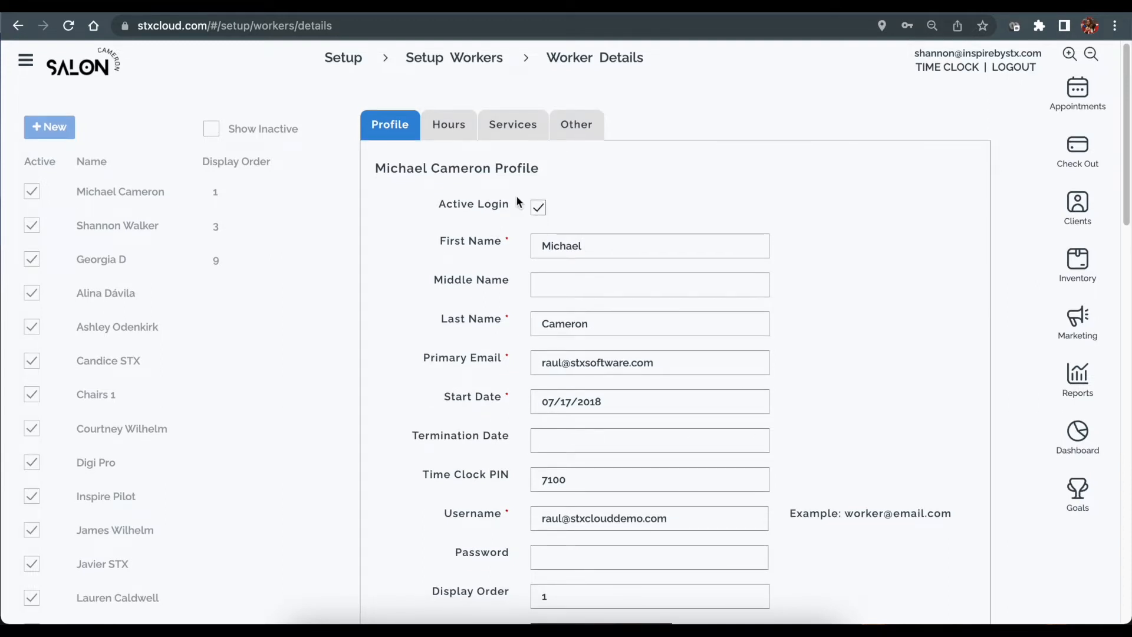
scroll(540, 214, "down", 2)
scroll(538, 202, "down", 2)
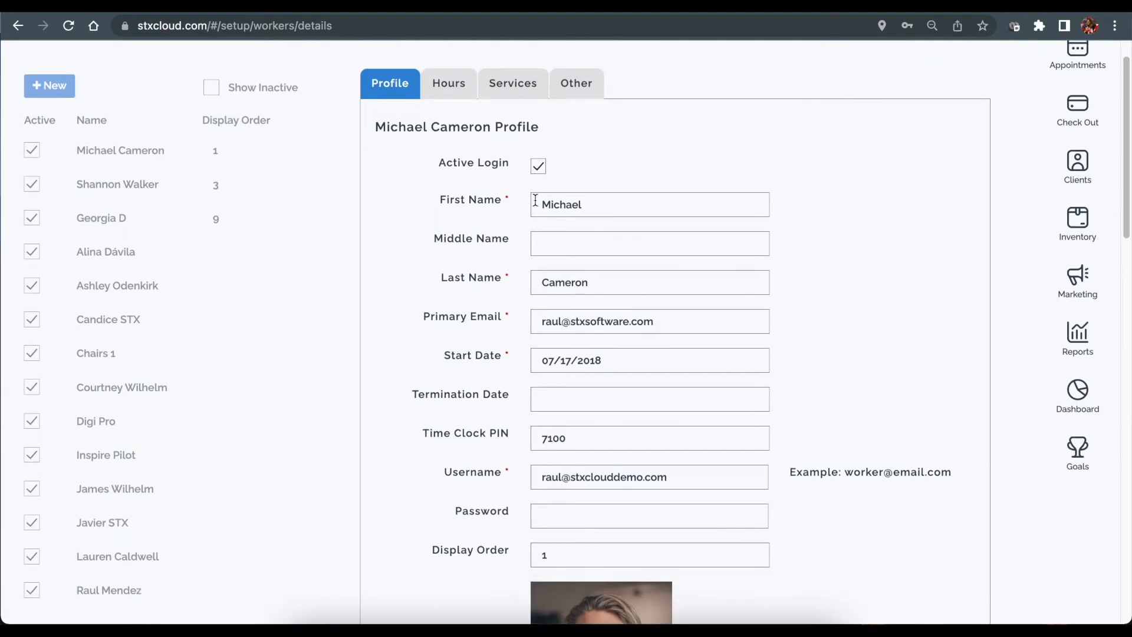
scroll(625, 187, "down", 2)
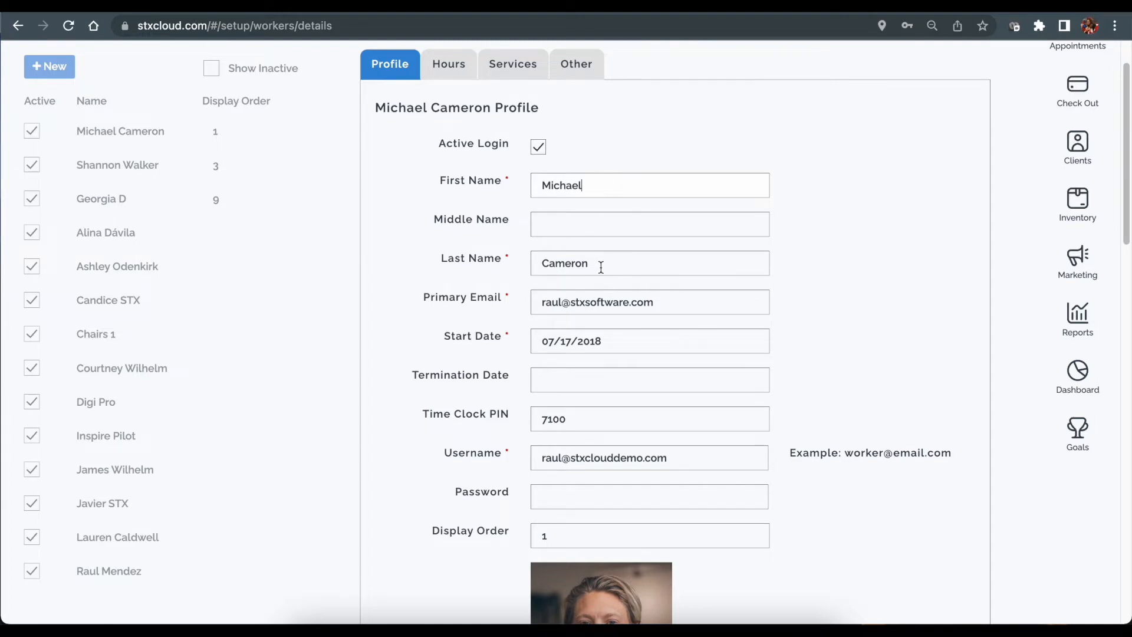
scroll(601, 263, "down", 2)
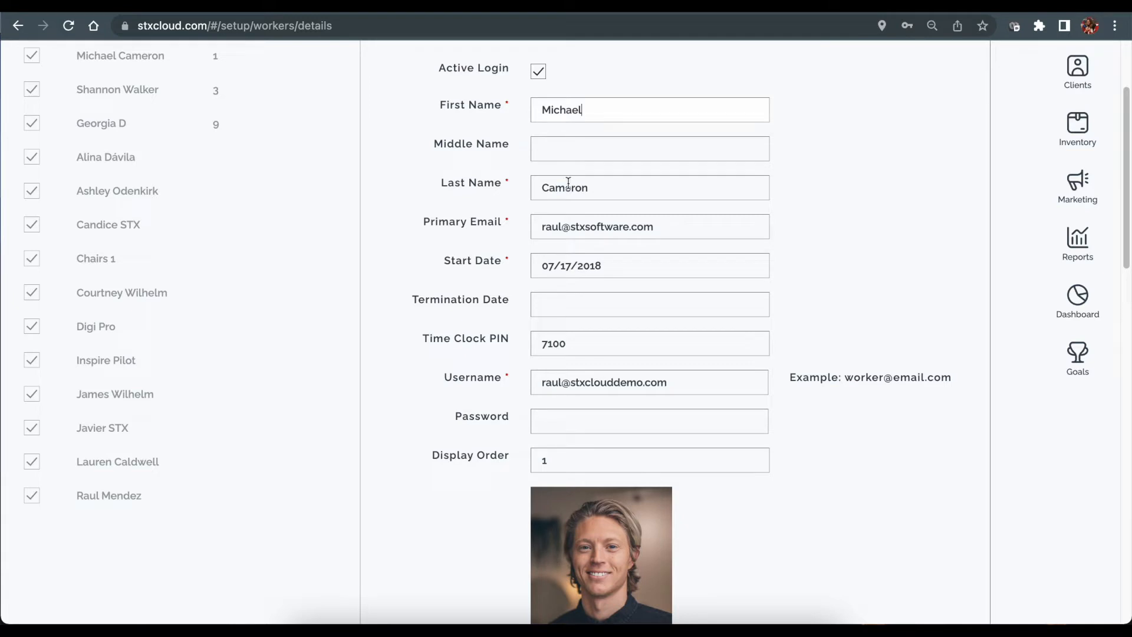
scroll(566, 145, "down", 2)
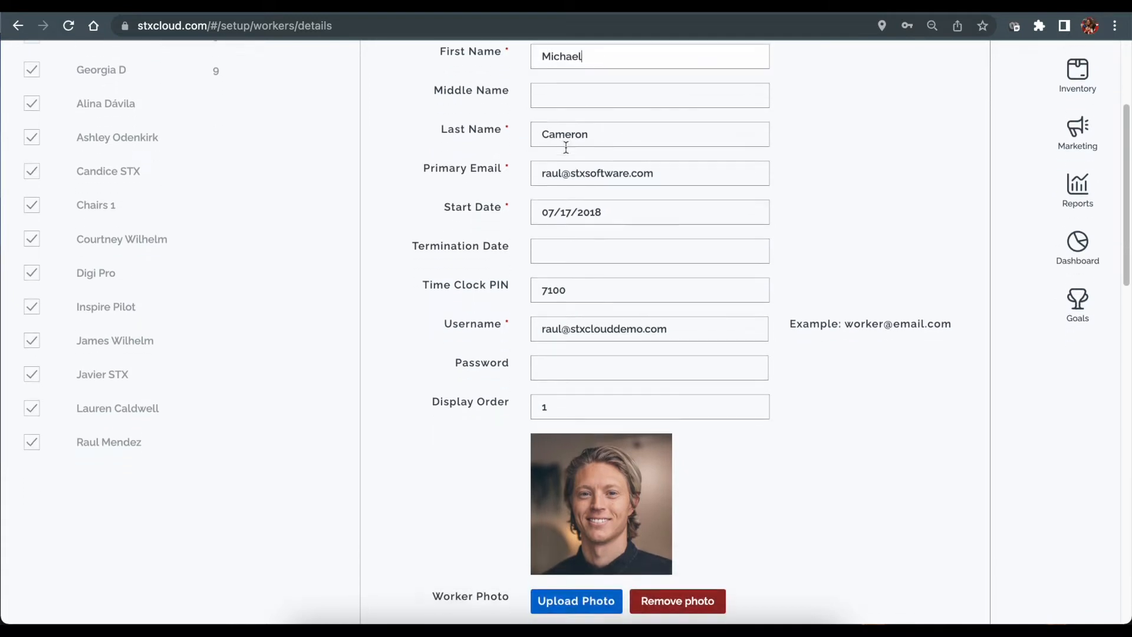
left_click(652, 165)
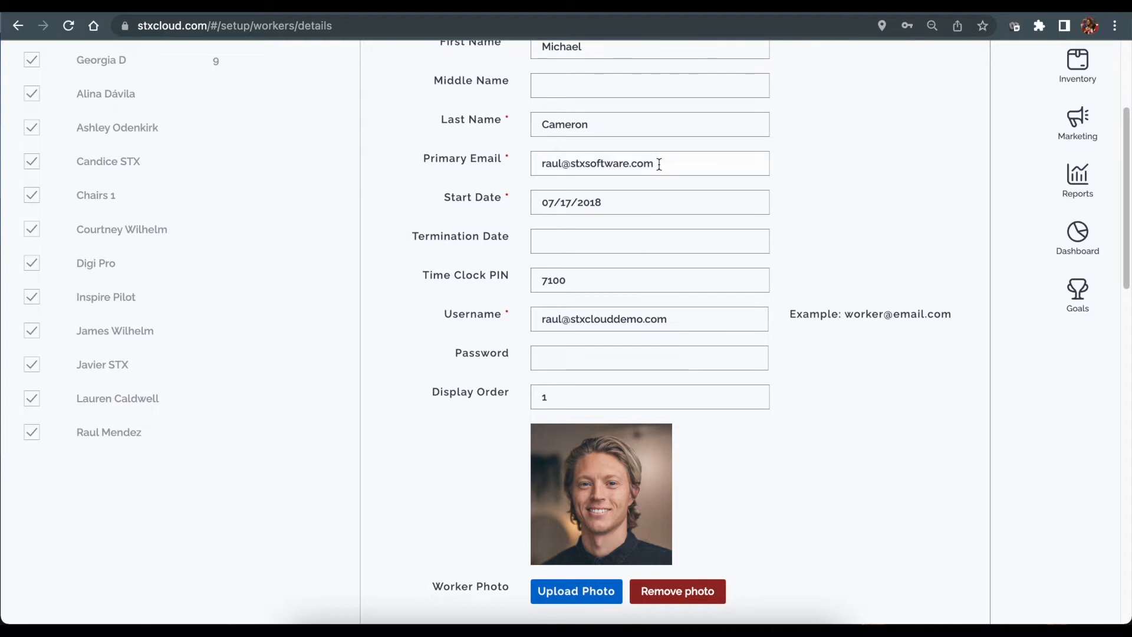
scroll(660, 164, "down", 1)
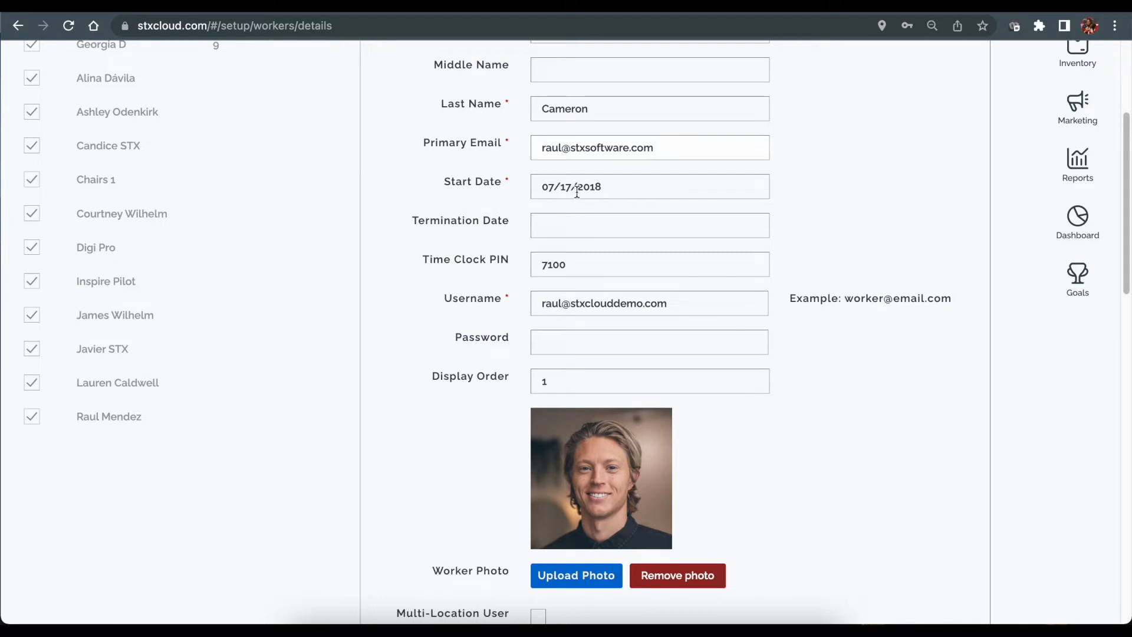
scroll(577, 192, "down", 1)
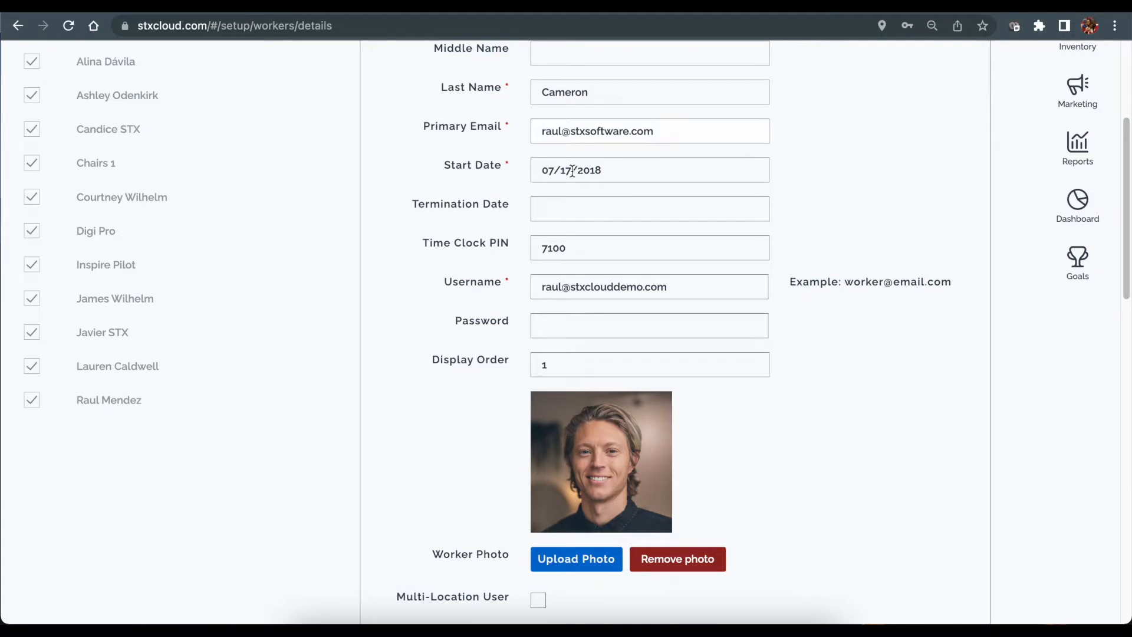
Set the worker's termination date to 09/30/2022, and clear the field again.
left_click(549, 207)
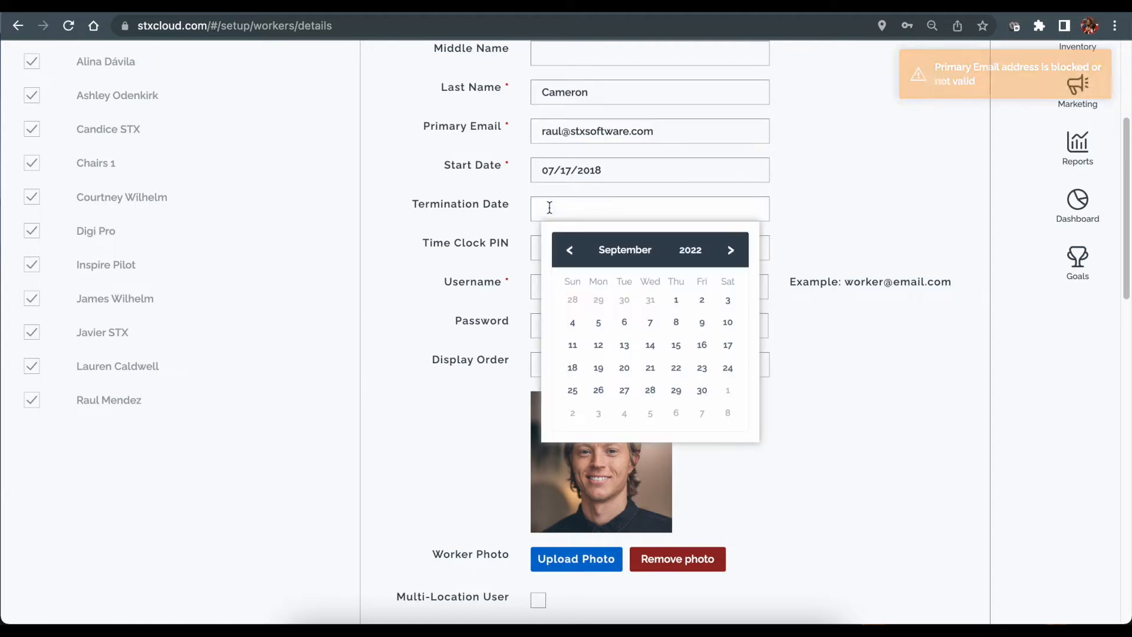
left_click(702, 391)
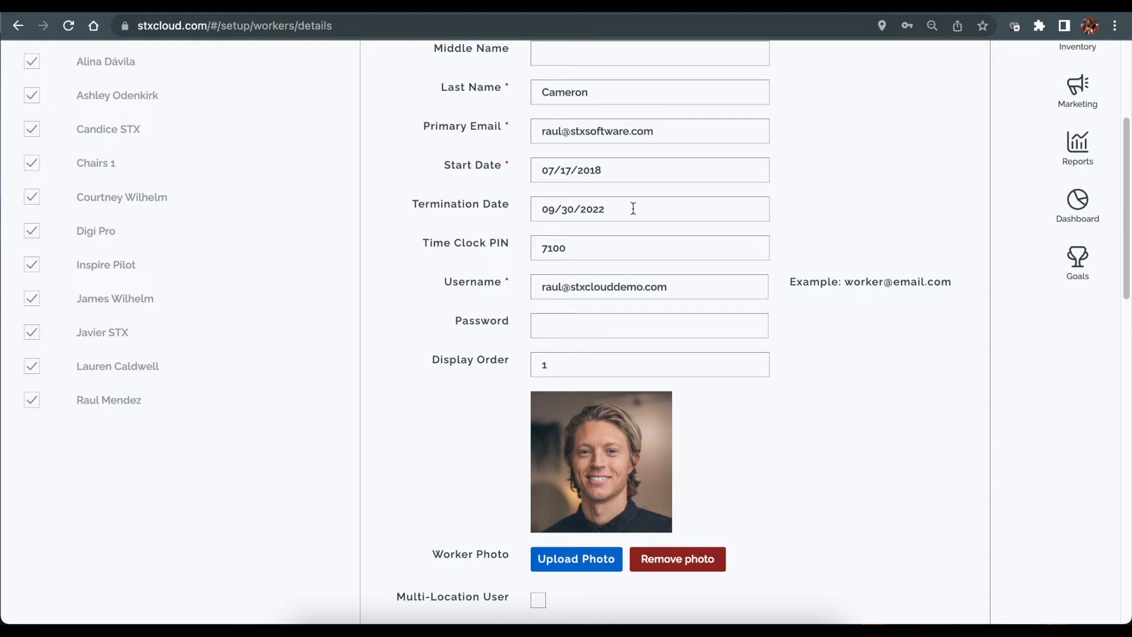
left_click_drag(632, 207, 456, 212)
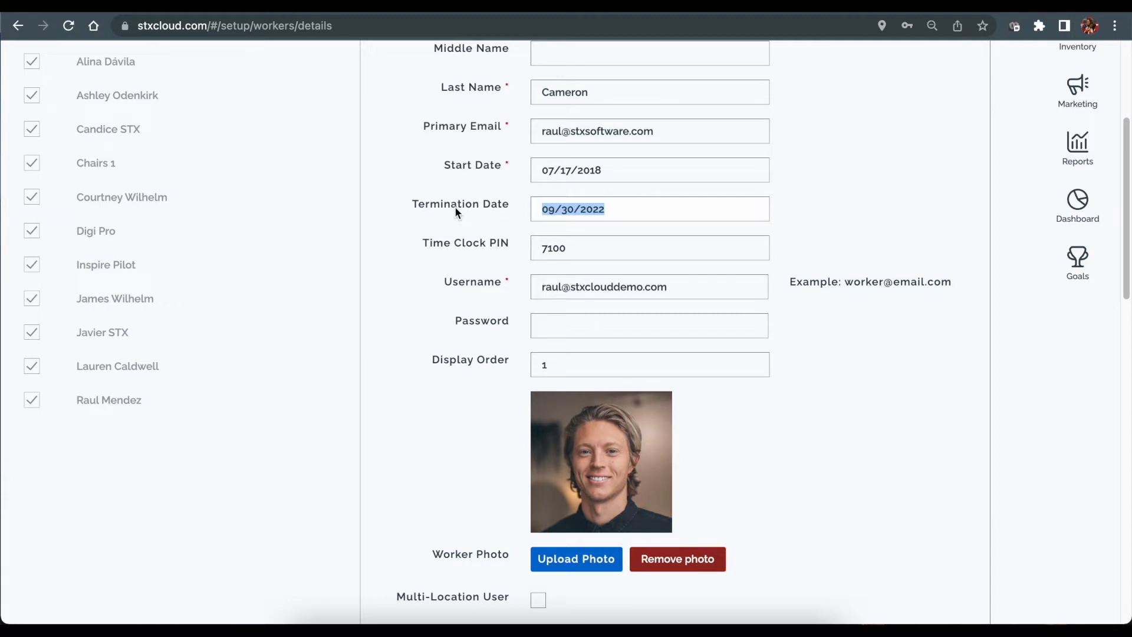
key("BackSpace")
Examine the Time Clock PIN field in the worker's profile.
scroll(588, 212, "down", 1)
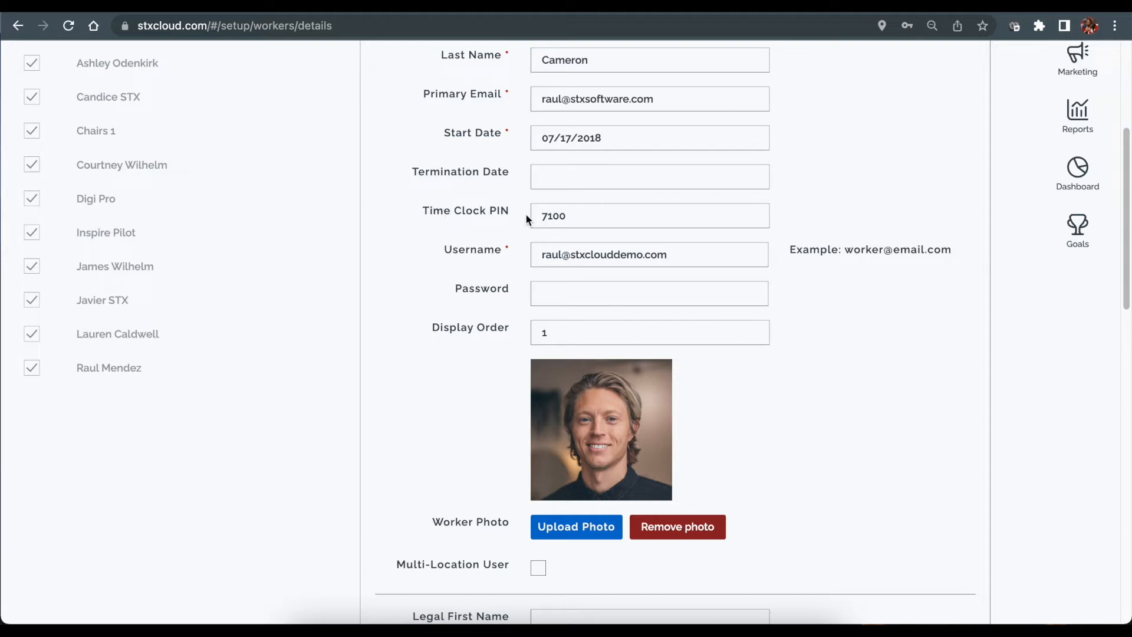
left_click(579, 215)
left_click_drag(578, 216, 536, 215)
scroll(508, 217, "down", 1)
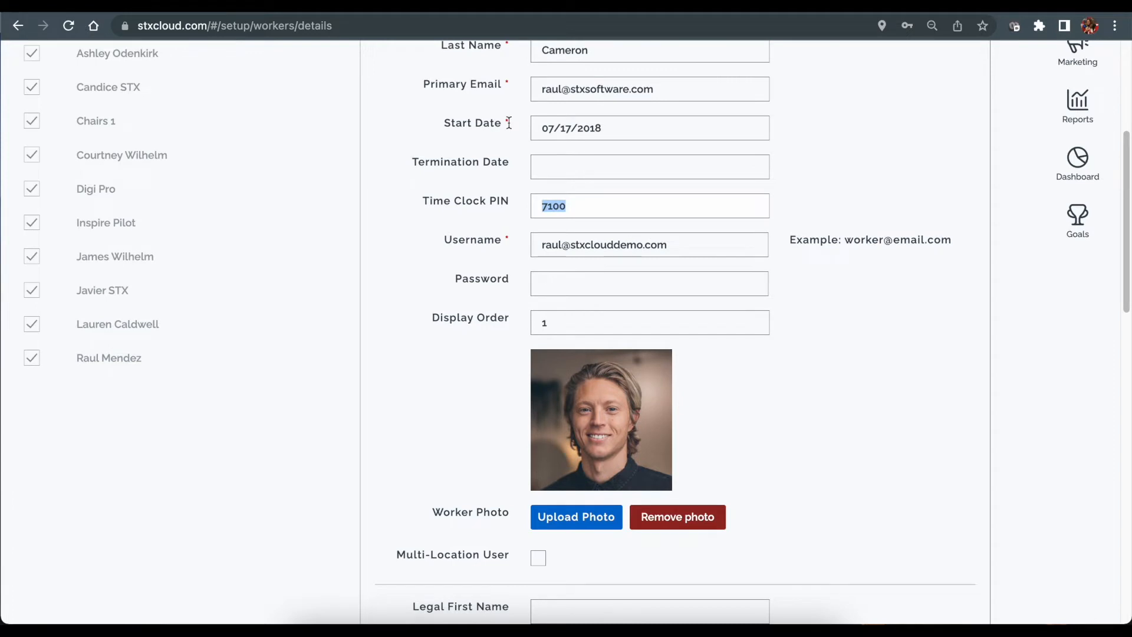
left_click(512, 127)
left_click(577, 205)
scroll(573, 205, "down", 1)
scroll(572, 206, "down", 1)
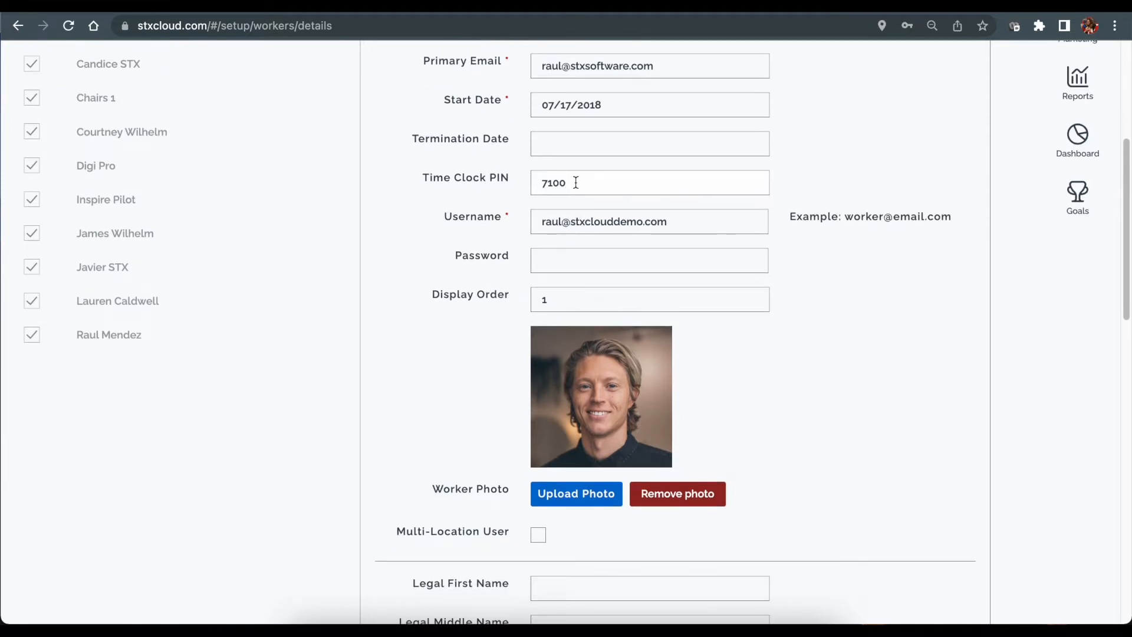
scroll(577, 183, "down", 3)
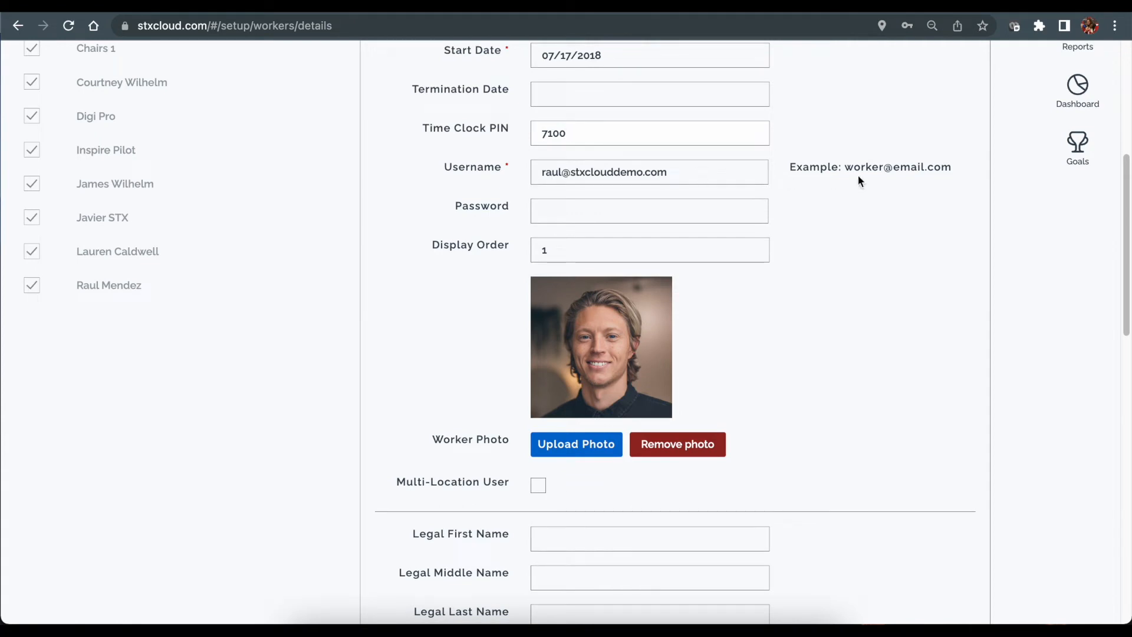
Examine the profile's username, password, display order, worker photo and multi-location user settings.
left_click(673, 174)
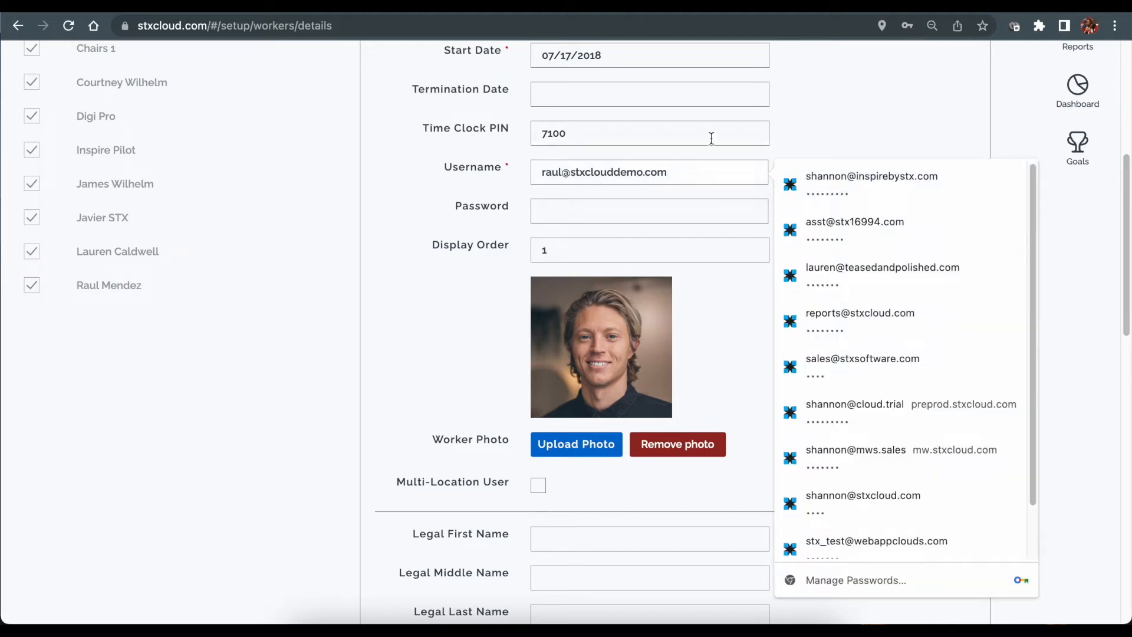
left_click(813, 132)
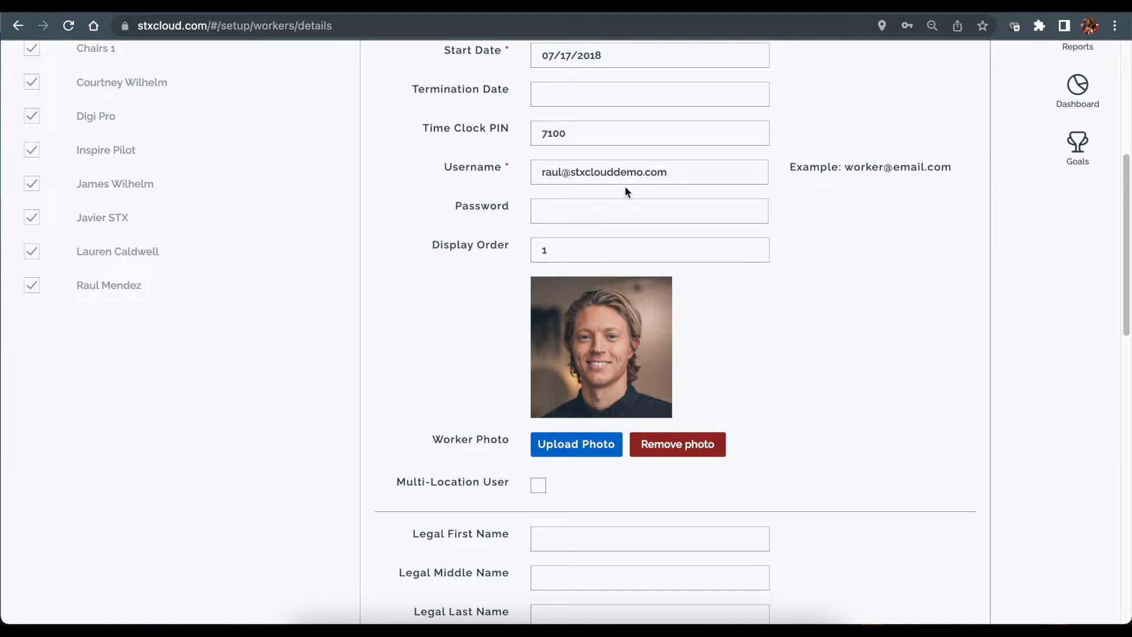
scroll(624, 185, "down", 1)
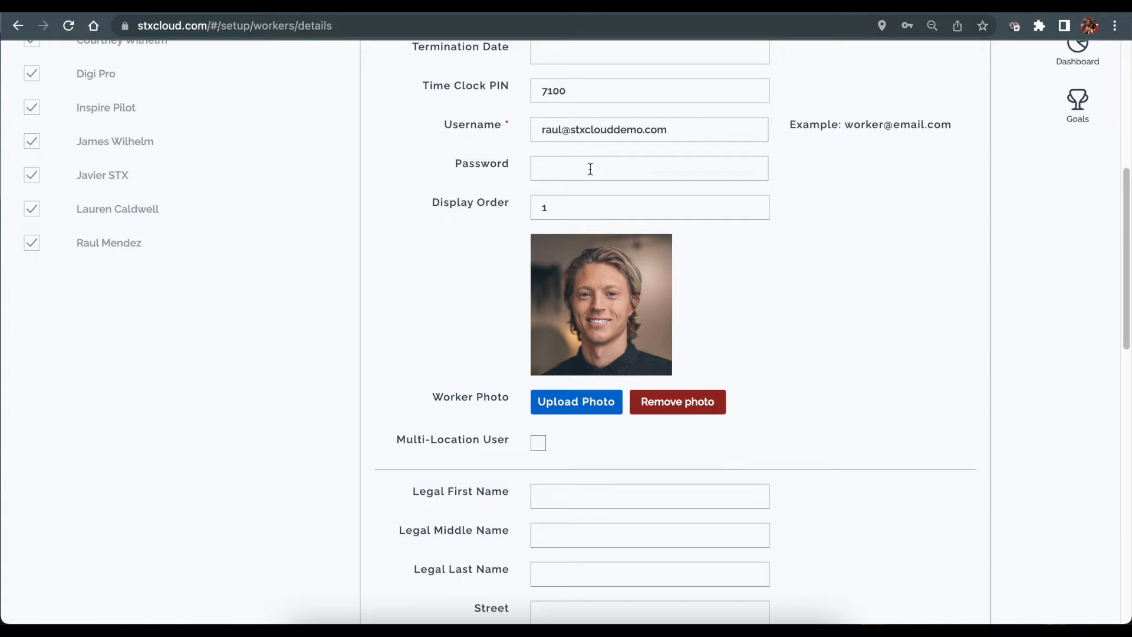
scroll(590, 169, "down", 1)
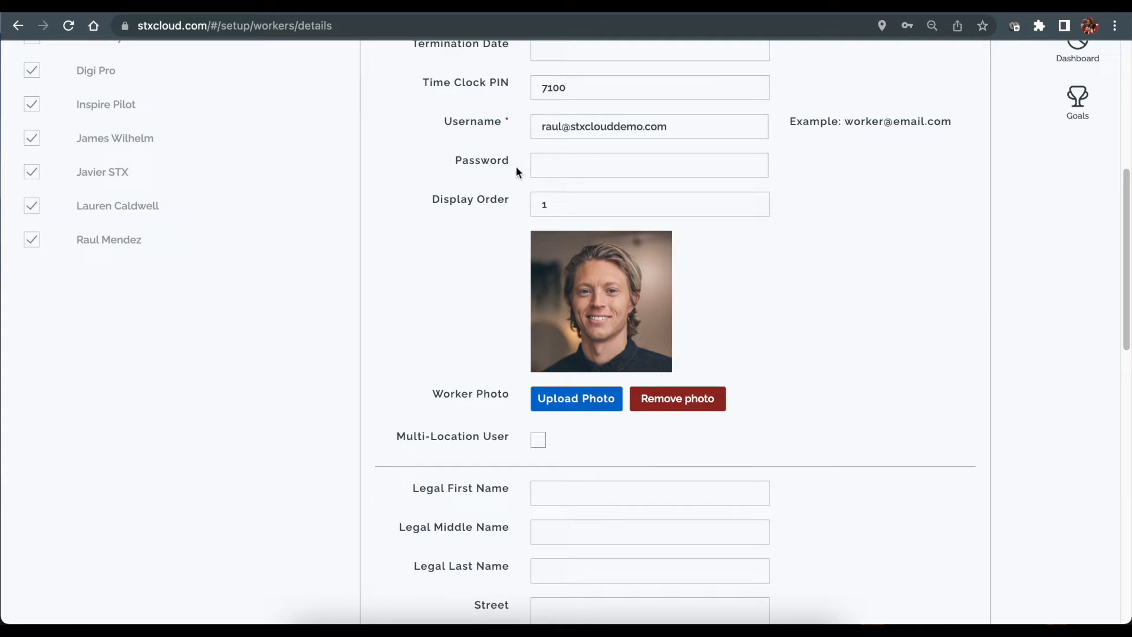
scroll(611, 170, "down", 2)
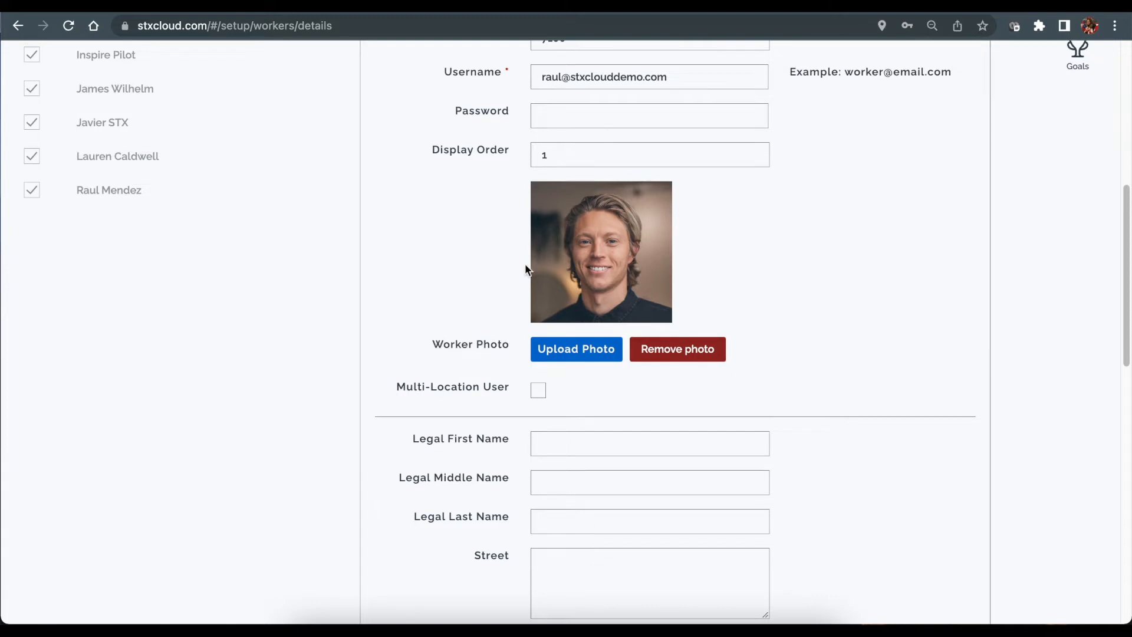
scroll(528, 270, "down", 1)
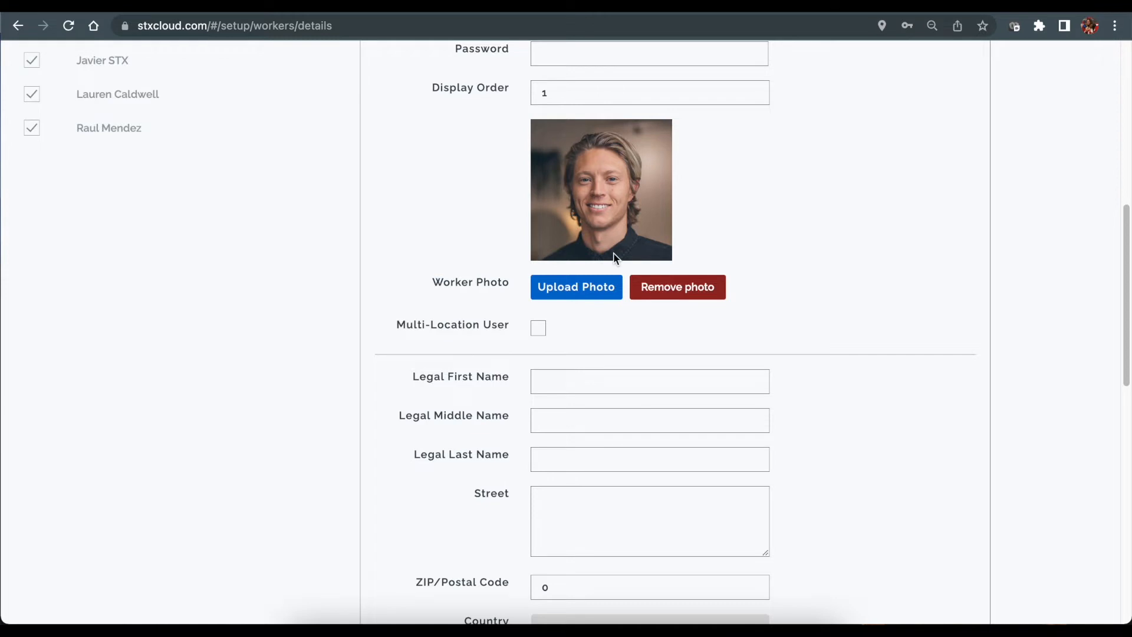
scroll(726, 238, "down", 1)
scroll(728, 241, "down", 1)
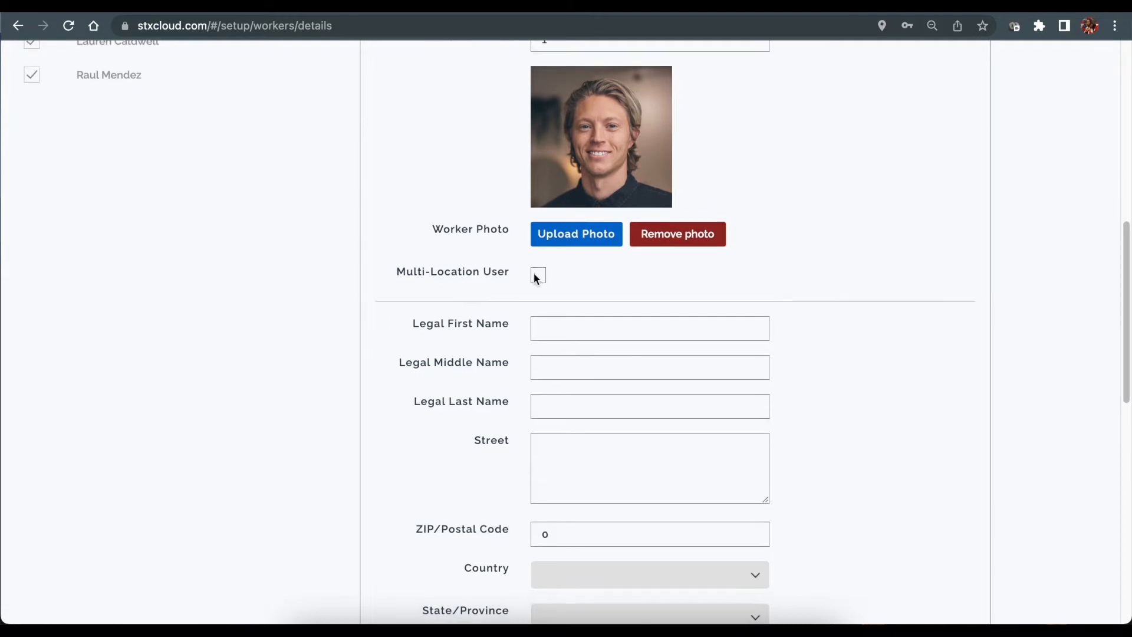
Examine the profile's legal name, address, phone, birthdate, notes and emergency contact fields.
scroll(533, 274, "down", 2)
scroll(533, 277, "down", 5)
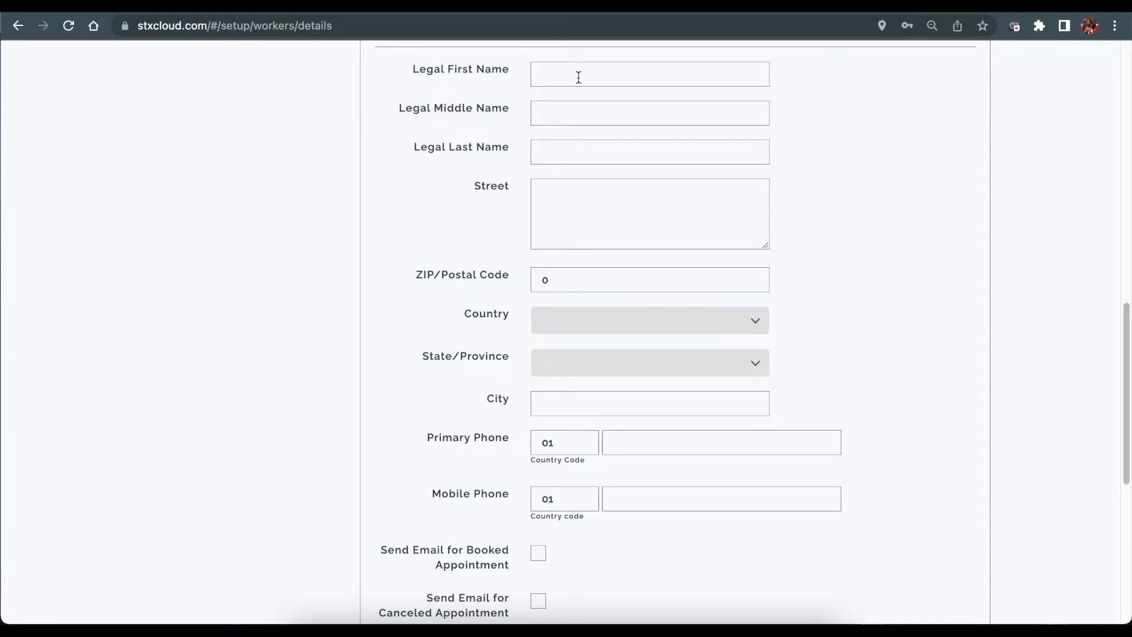
left_click(579, 76)
scroll(584, 107, "down", 3)
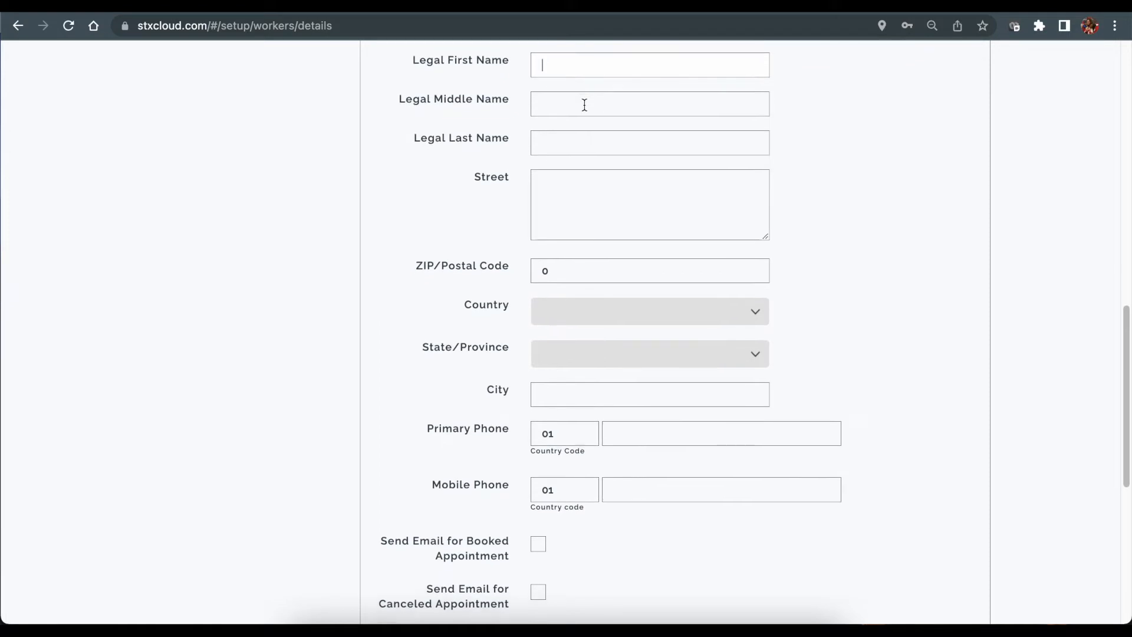
scroll(598, 138, "down", 6)
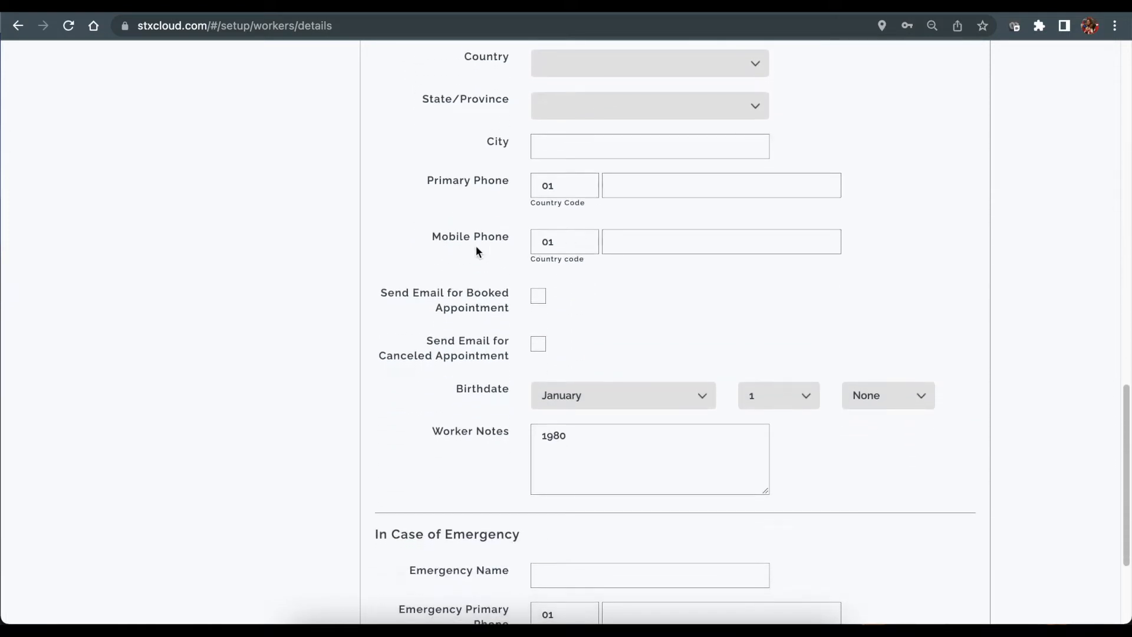
scroll(792, 251, "down", 6)
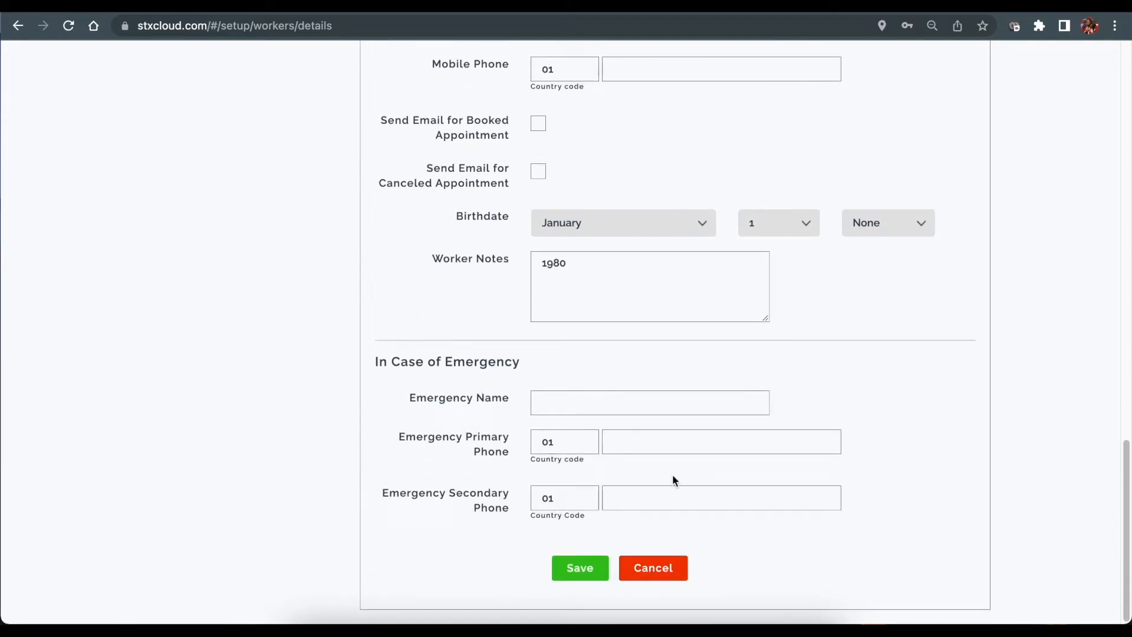
Enable Send Email for Canceled Appointment in the worker's profile.
scroll(549, 277, "up", 1)
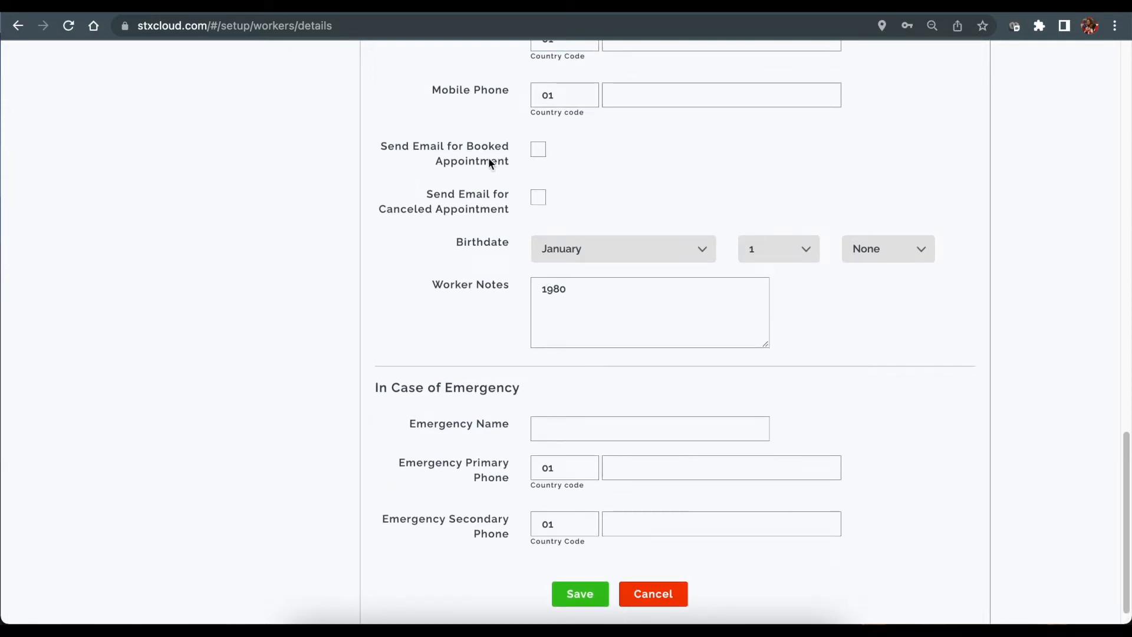
scroll(405, 156, "up", 1)
scroll(405, 157, "up", 1)
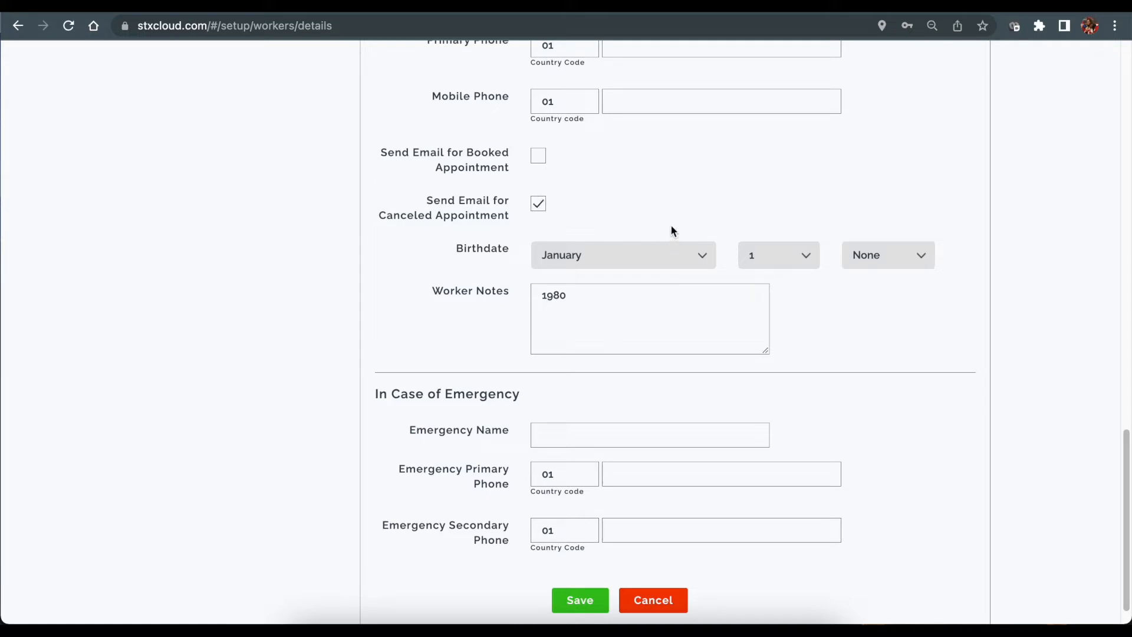
Open the worker's hours and set Monday's scheduled closing time to 4:00 PM.
scroll(670, 224, "up", 20)
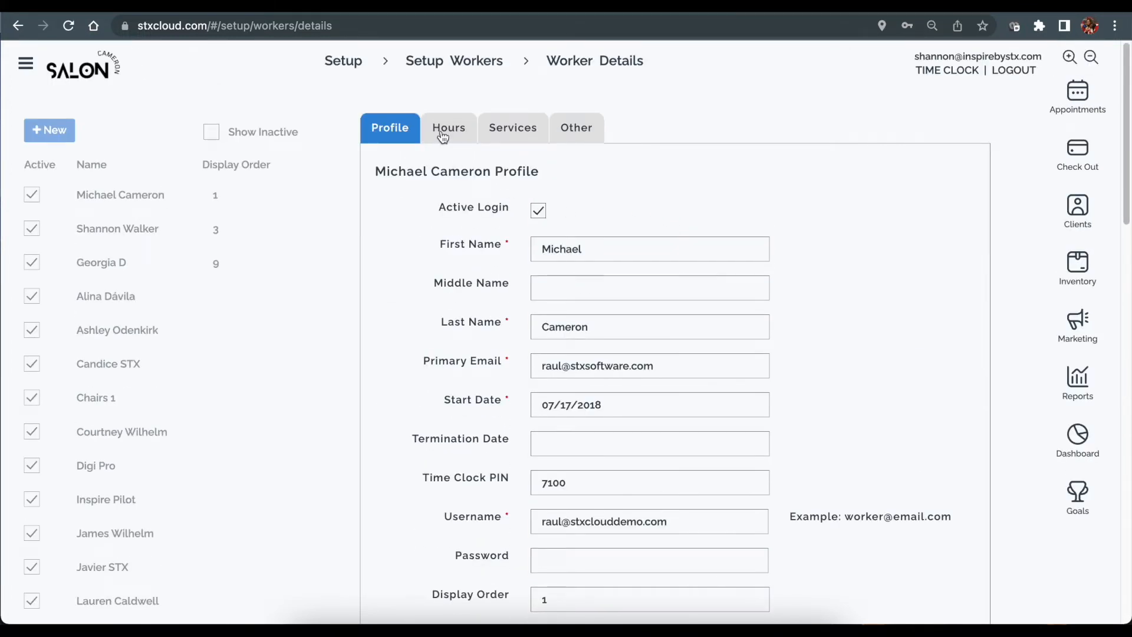
left_click(444, 133)
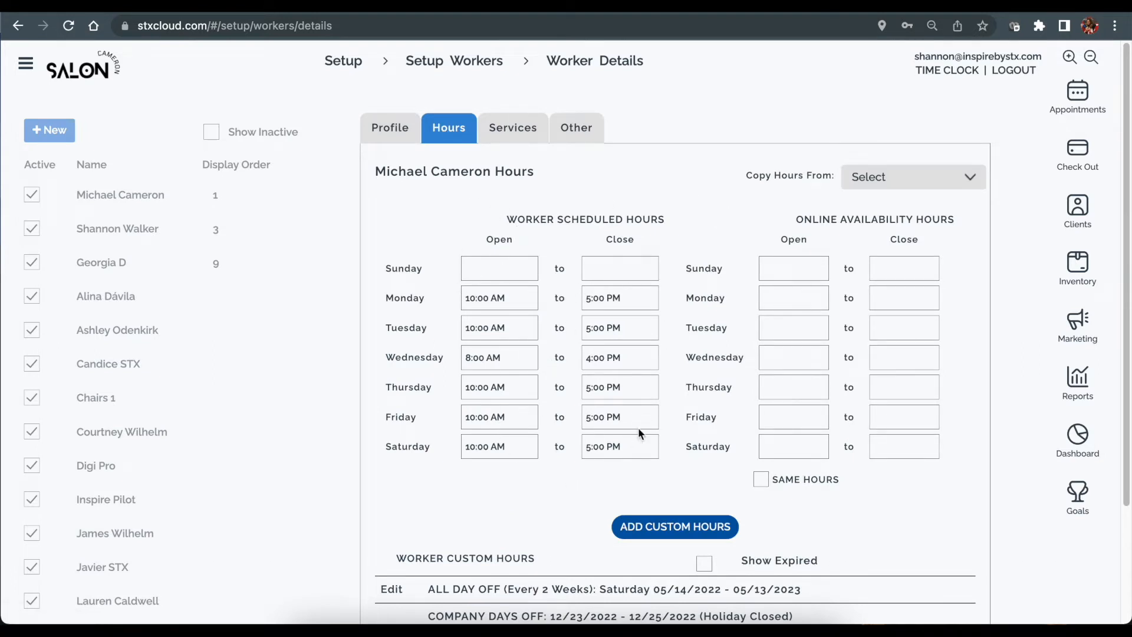
left_click(517, 297)
left_click_drag(513, 301, 222, 273)
key("Tab")
type("4:")
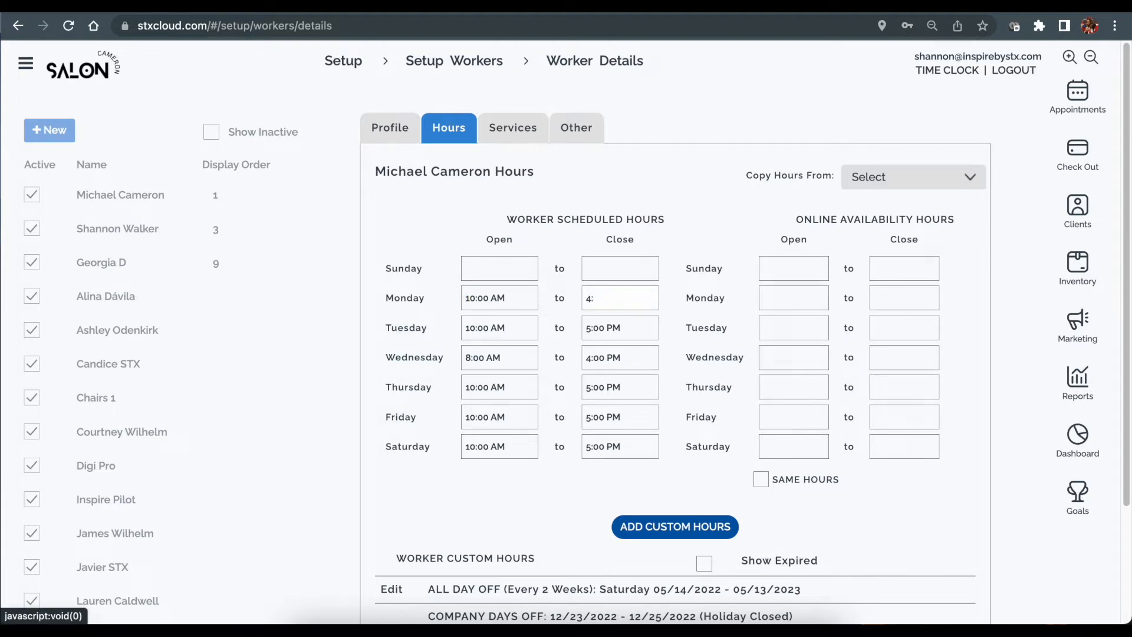
type("00")
type(" P,")
key("BackSpace")
type("M")
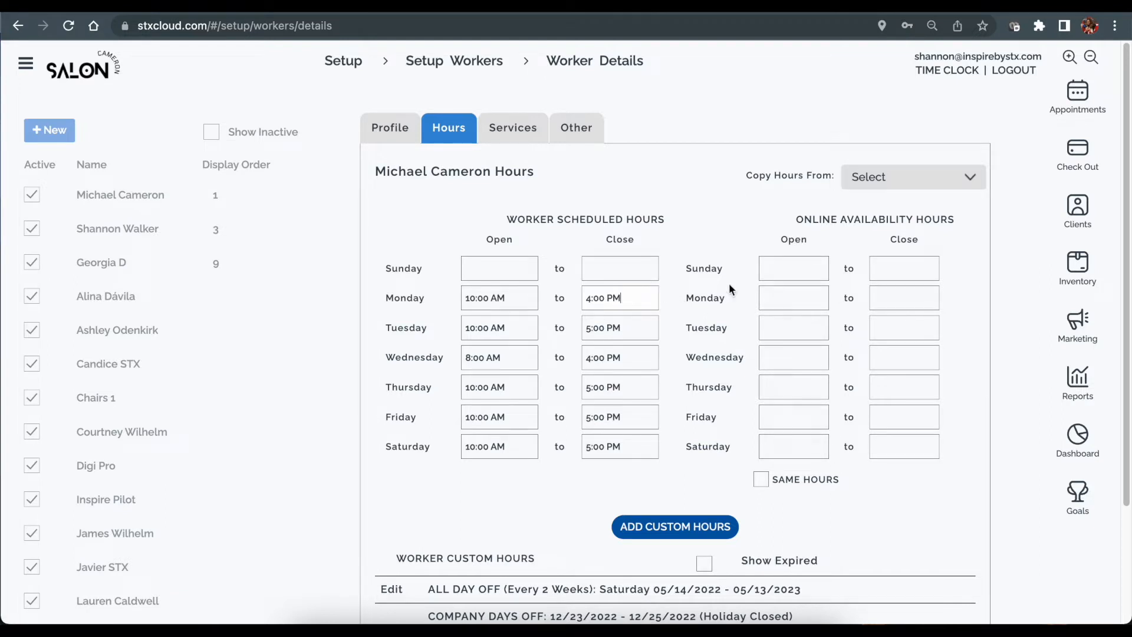
Copy the hours of the worker with display order 3 and set Monday's online opening time to 11:00 AM.
left_click(887, 172)
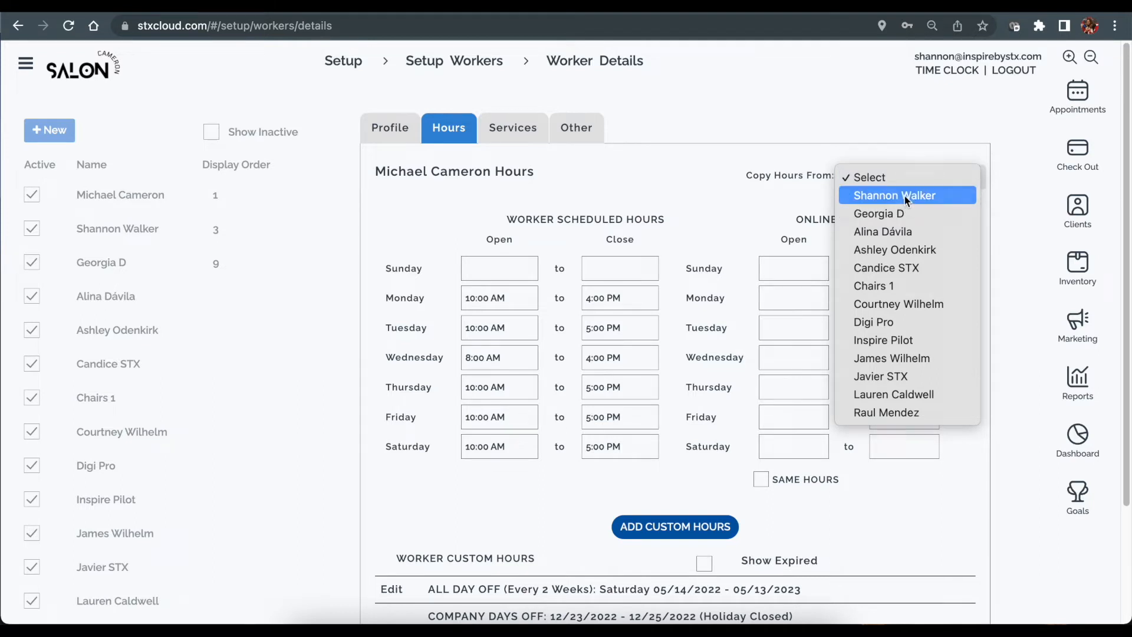
left_click(905, 195)
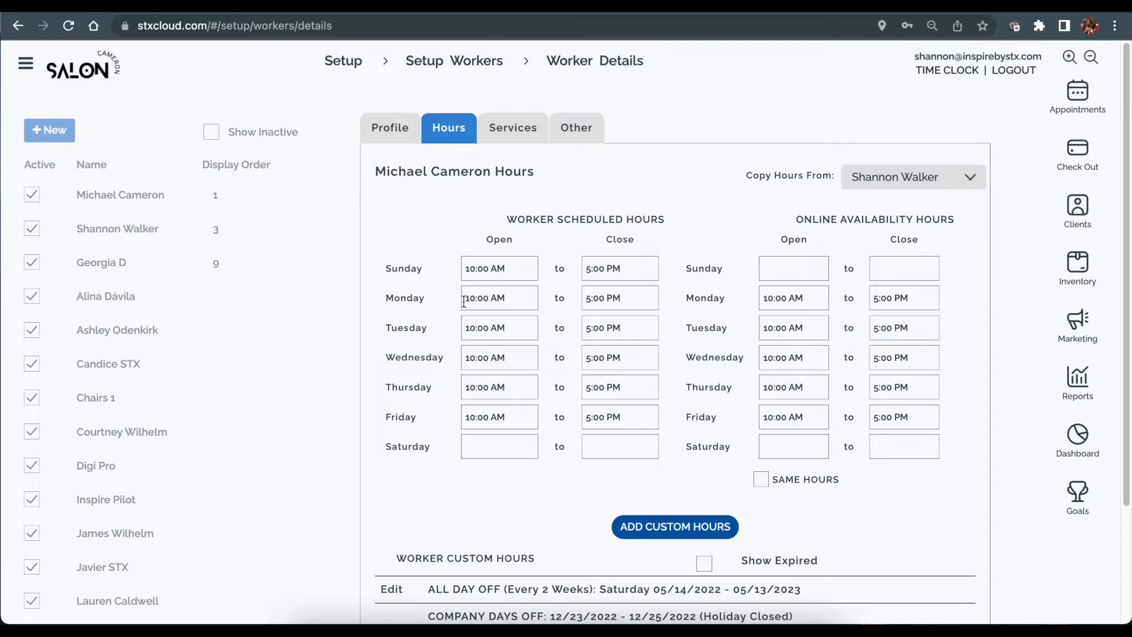
left_click_drag(769, 298, 773, 297)
type("1")
left_click_drag(509, 296, 455, 301)
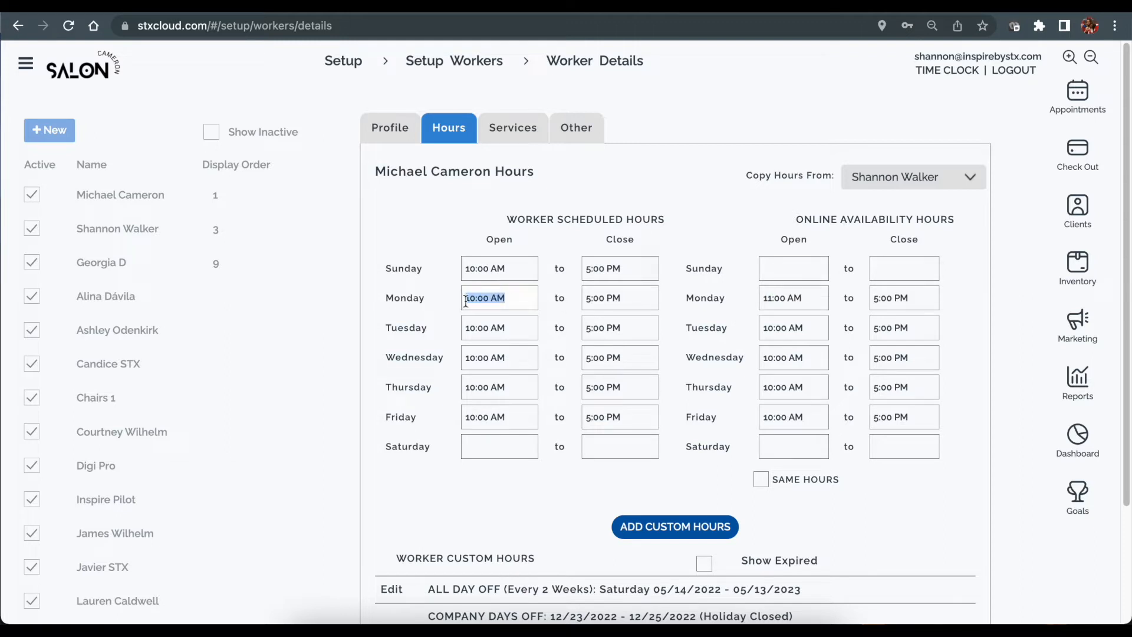
Make the online availability hours the same as the worker's scheduled hours.
left_click(794, 306)
left_click(795, 267)
key("Tab")
left_click(761, 480)
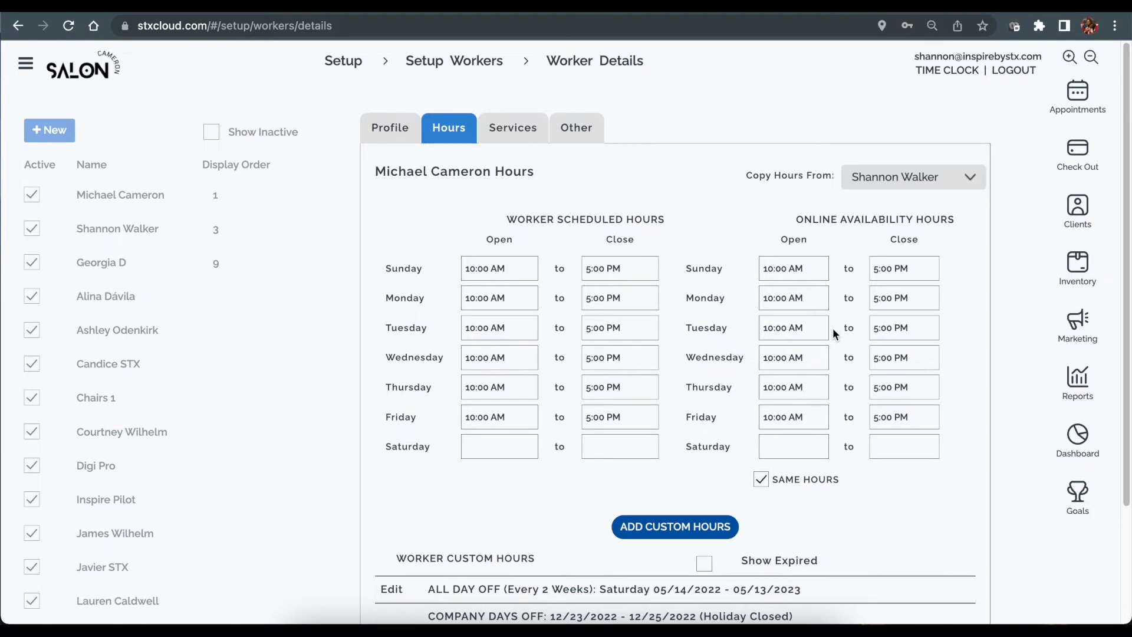
Start a custom hours entry for days off from 09/24/2022 to 09/25/2022.
scroll(832, 327, "down", 3)
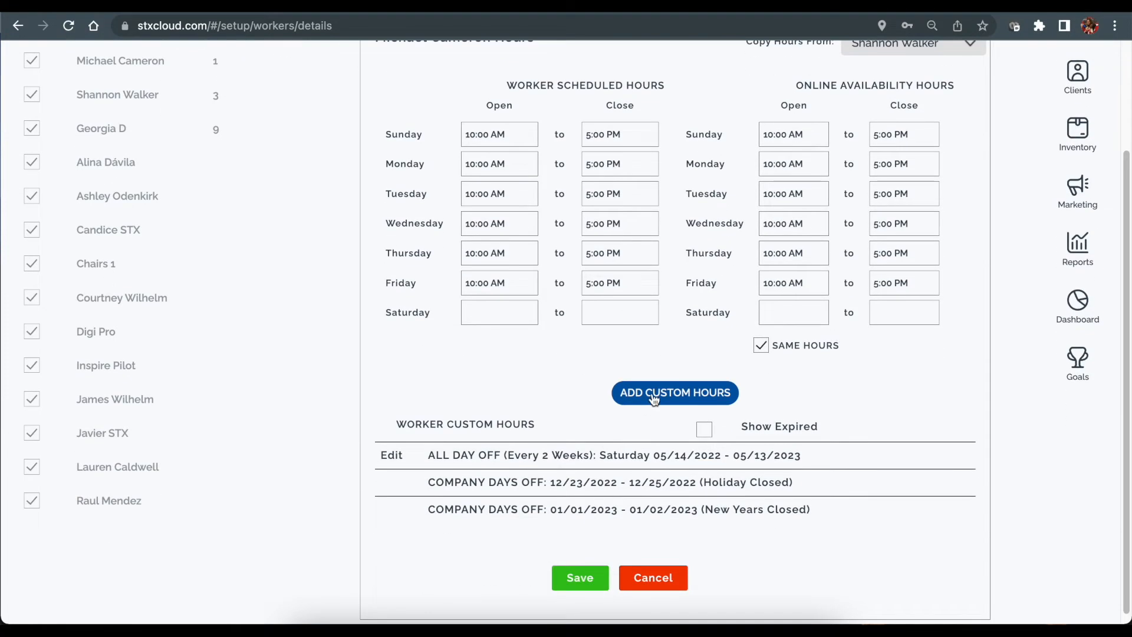
left_click(653, 395)
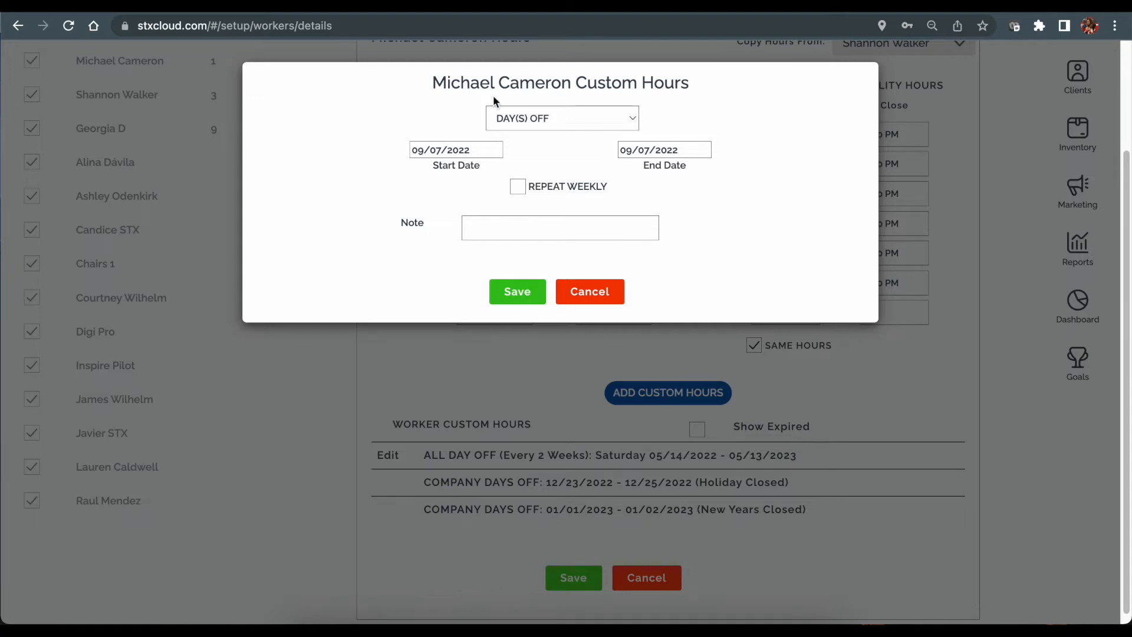
left_click(469, 150)
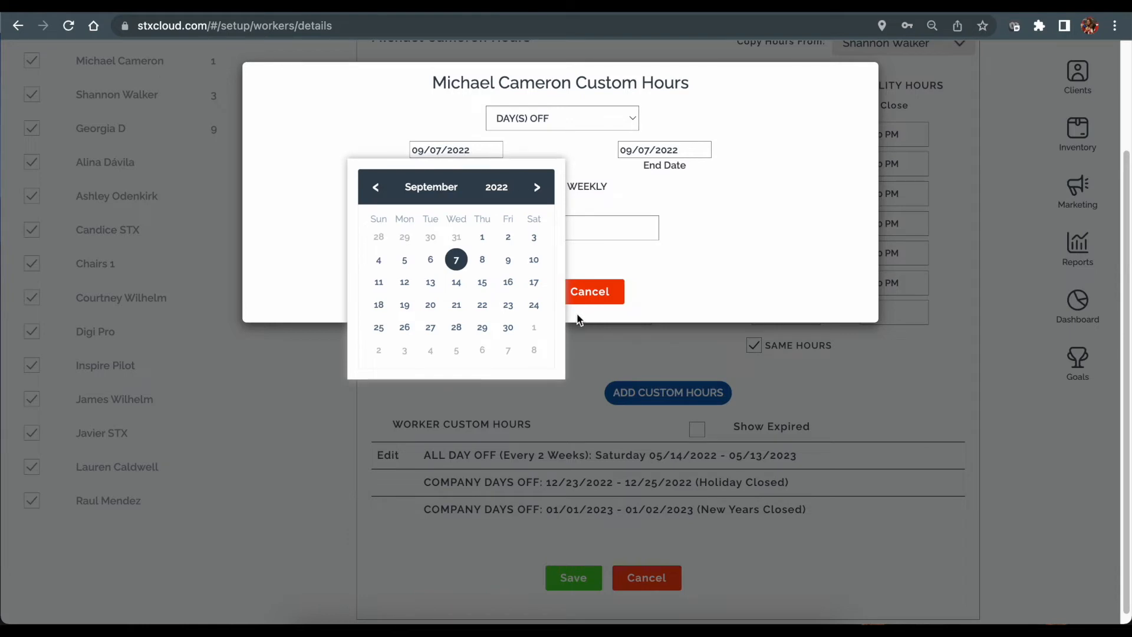
left_click(531, 305)
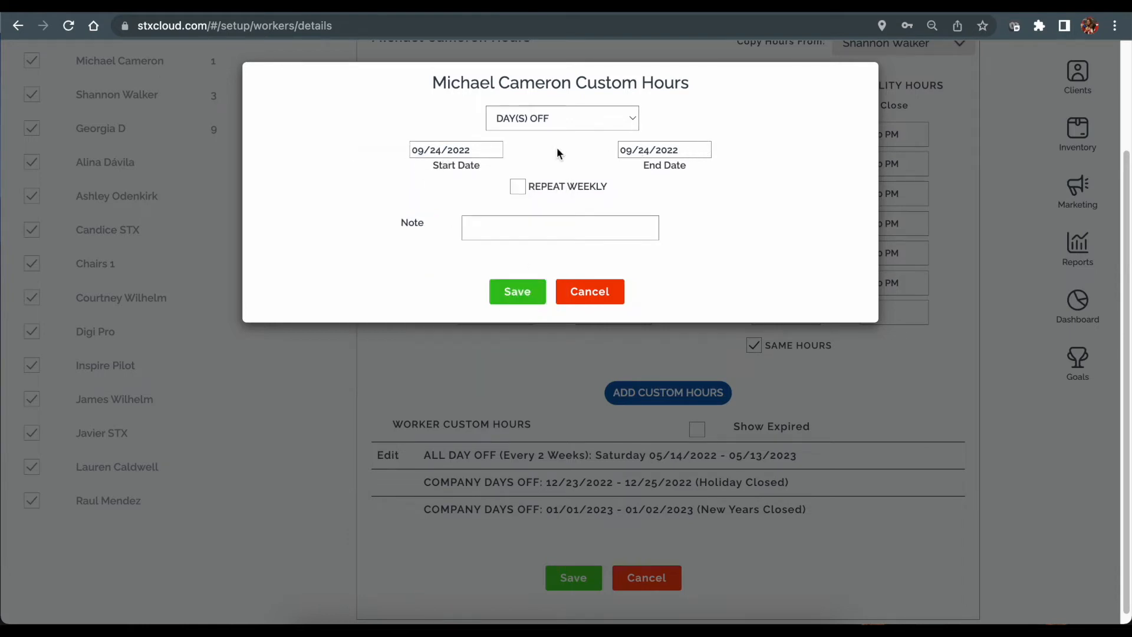
left_click(658, 149)
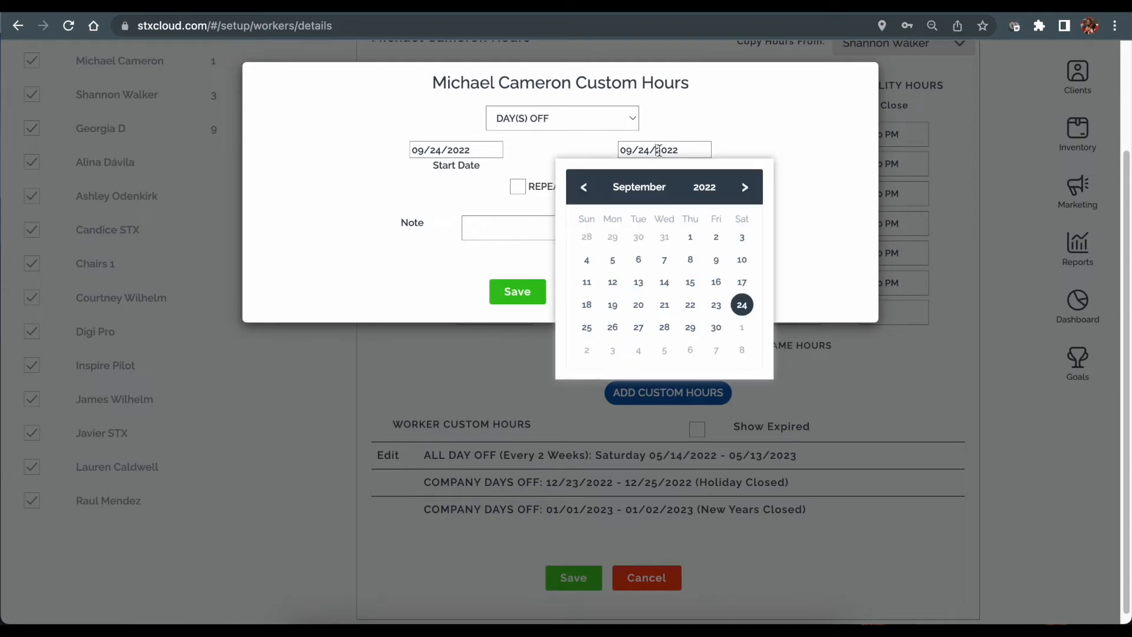
left_click(586, 329)
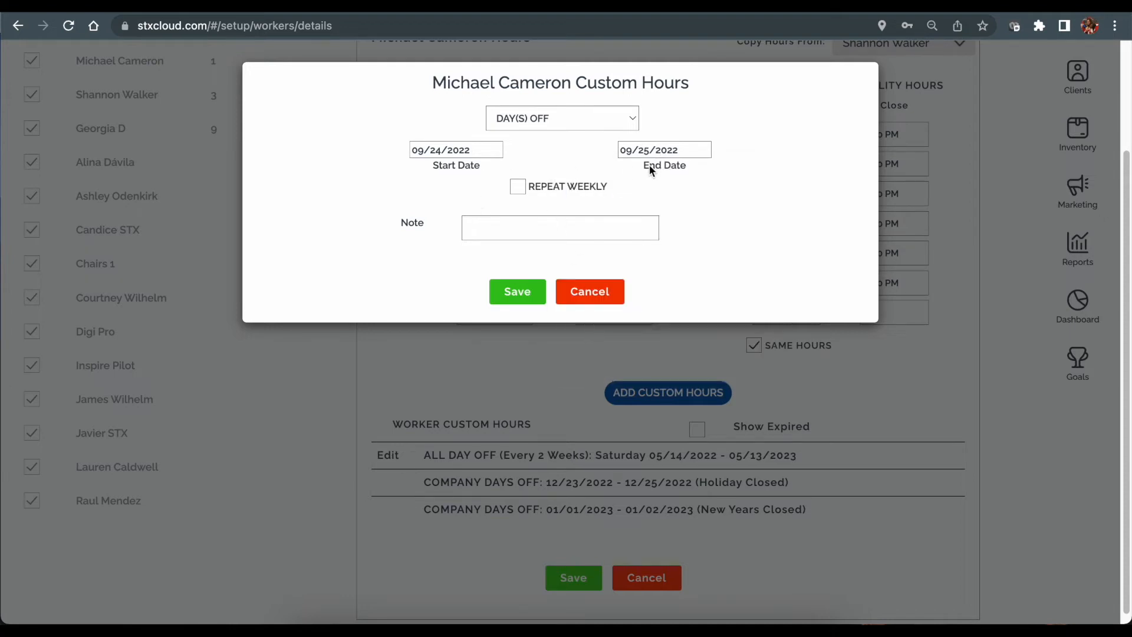
Repeat the days off every 2 weeks on Saturday and add the note "EO Sat Off".
left_click(519, 188)
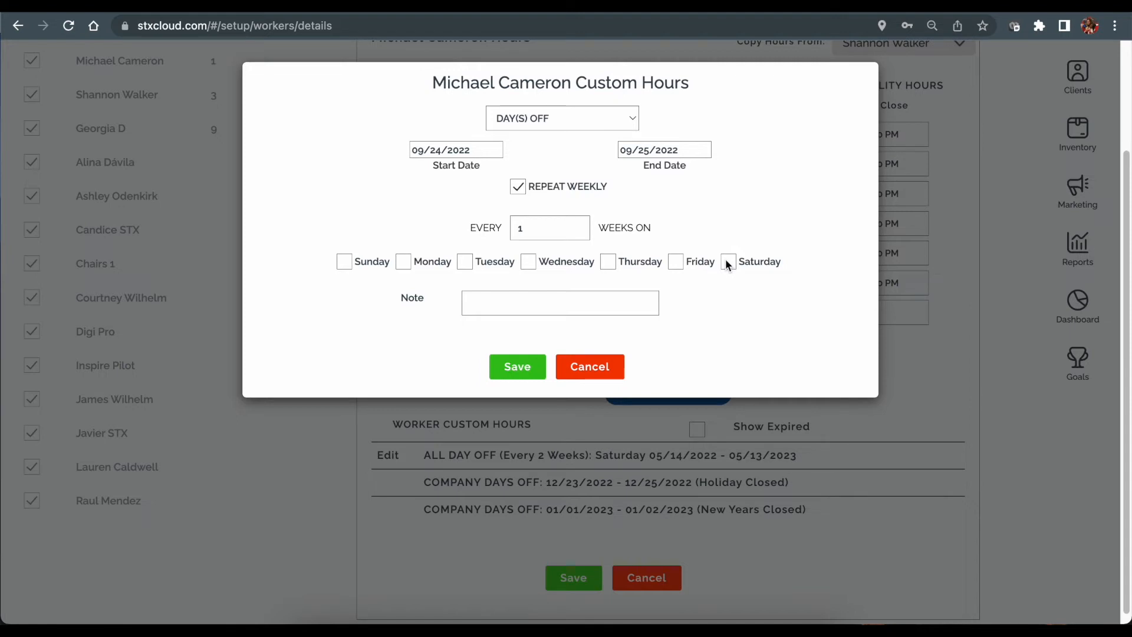
left_click_drag(540, 228, 486, 213)
type("2")
left_click(509, 297)
type("EO Sat Off")
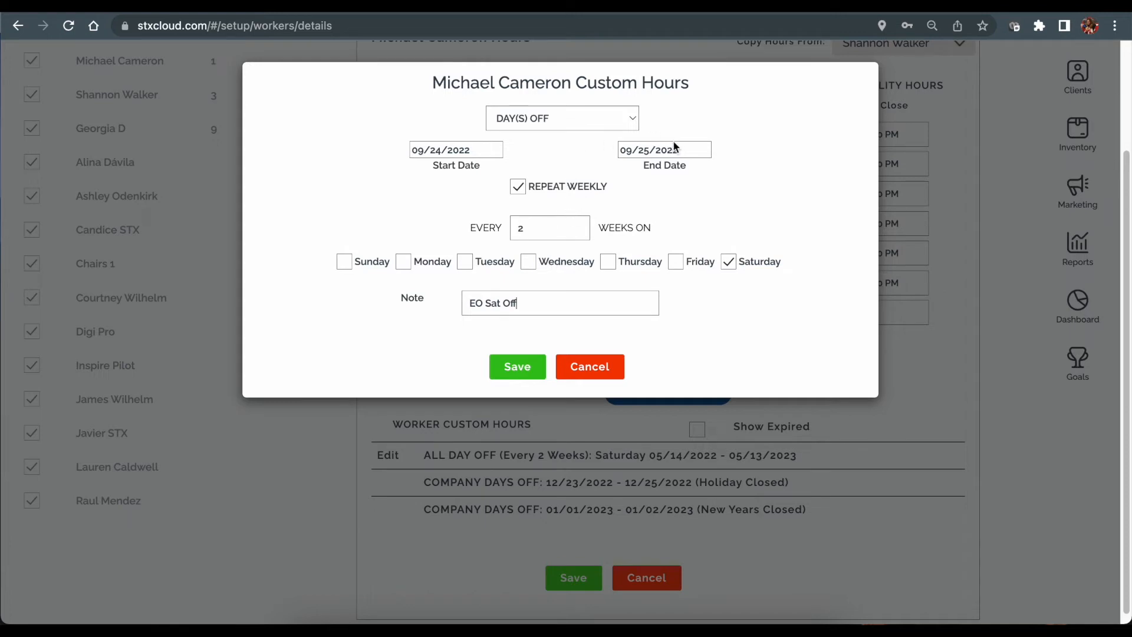
Extend the recurring days off to an end date in 2023.
left_click_drag(675, 150, 683, 149)
type("3")
left_click(723, 101)
Switch the entry type to Custom Hours and set the available hours from 10:00 to 1:00 PM.
left_click(549, 121)
left_click(556, 135)
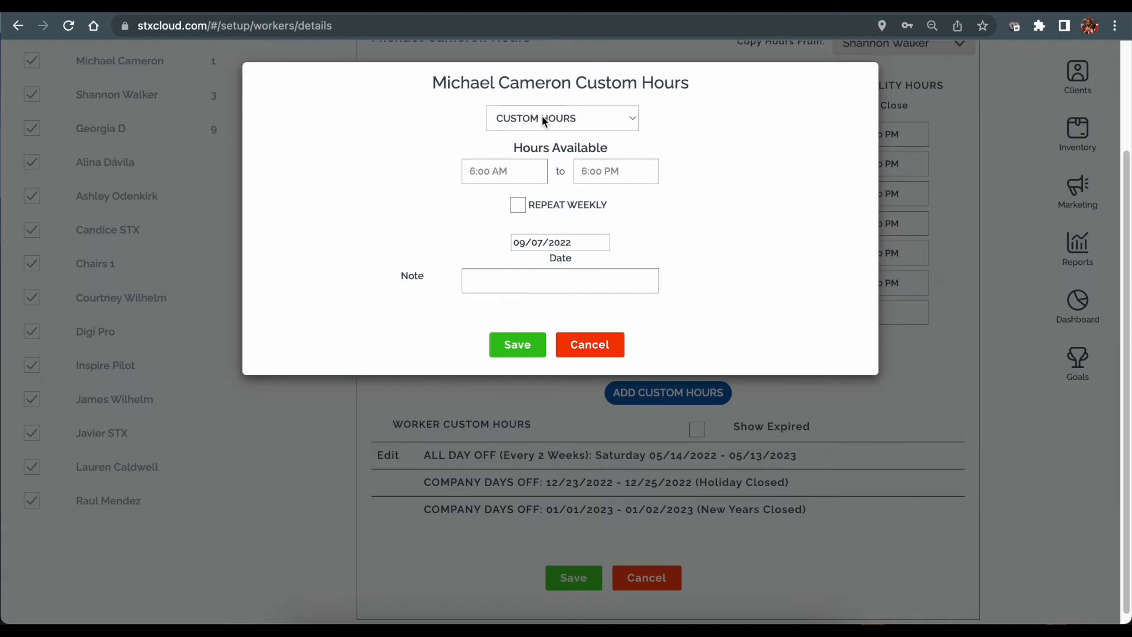
left_click(514, 171)
type("10")
type(":0")
type("0")
type("1")
type(":00")
type(" PM")
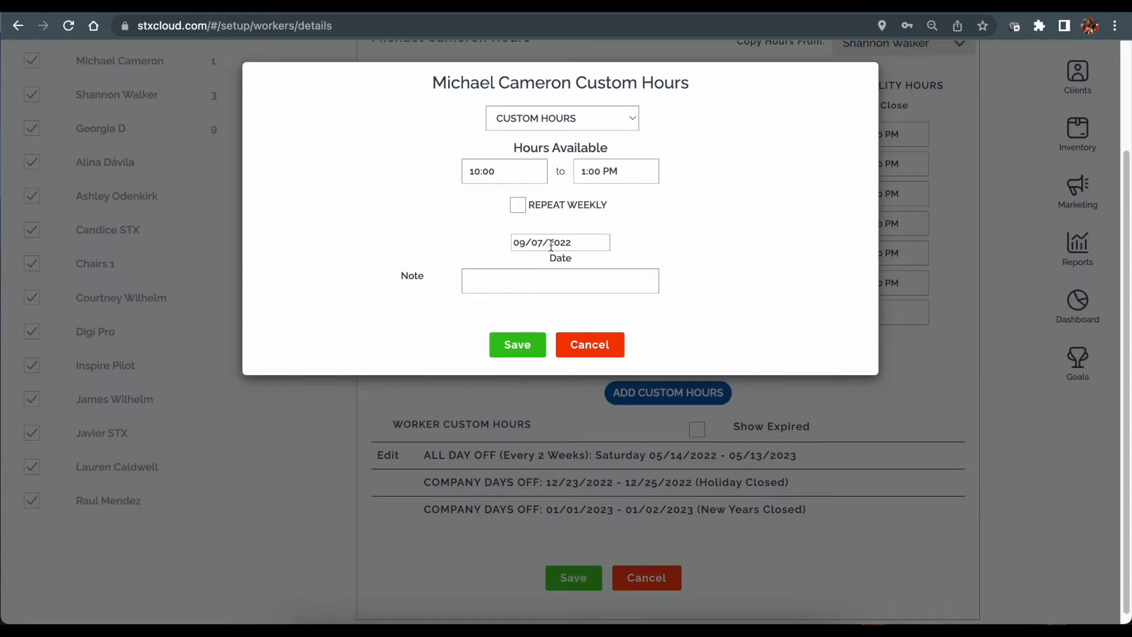
Complete the start time as 10:00 AM without weekly repetition and save the custom hours for 09/07/2022.
left_click(519, 207)
left_click(519, 206)
left_click(496, 281)
left_click(515, 347)
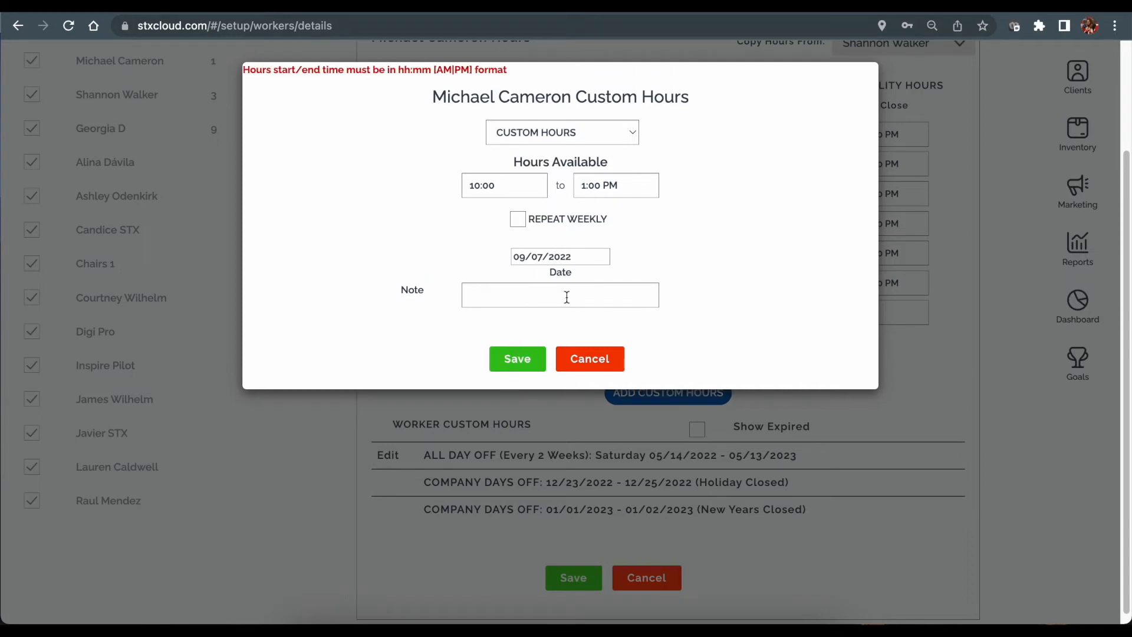
left_click(497, 180)
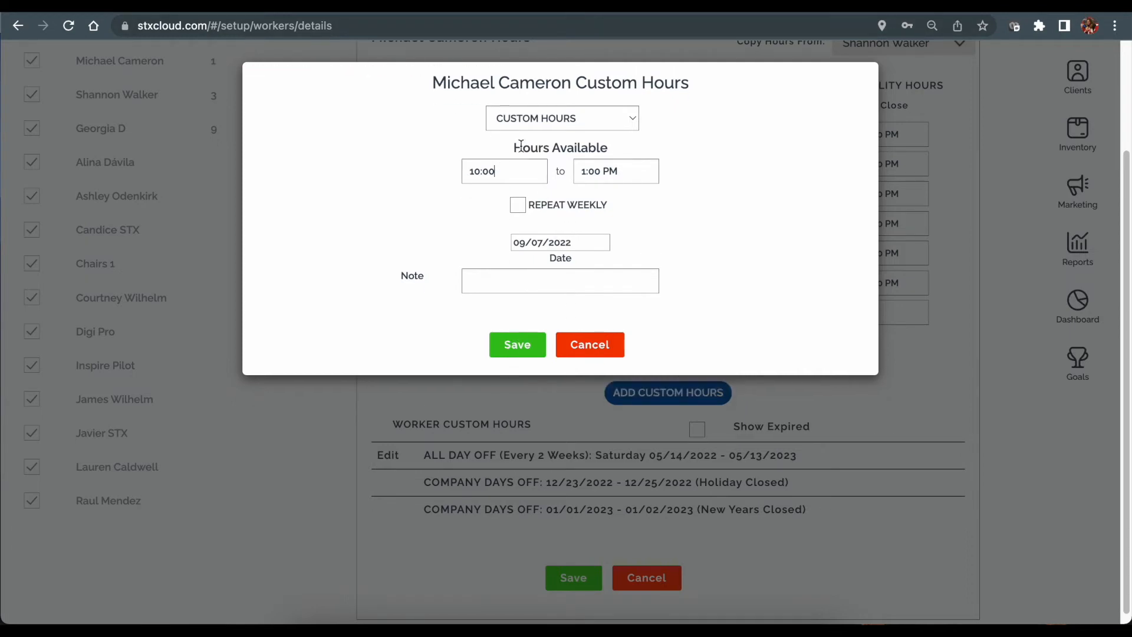
type("AM")
left_click(515, 354)
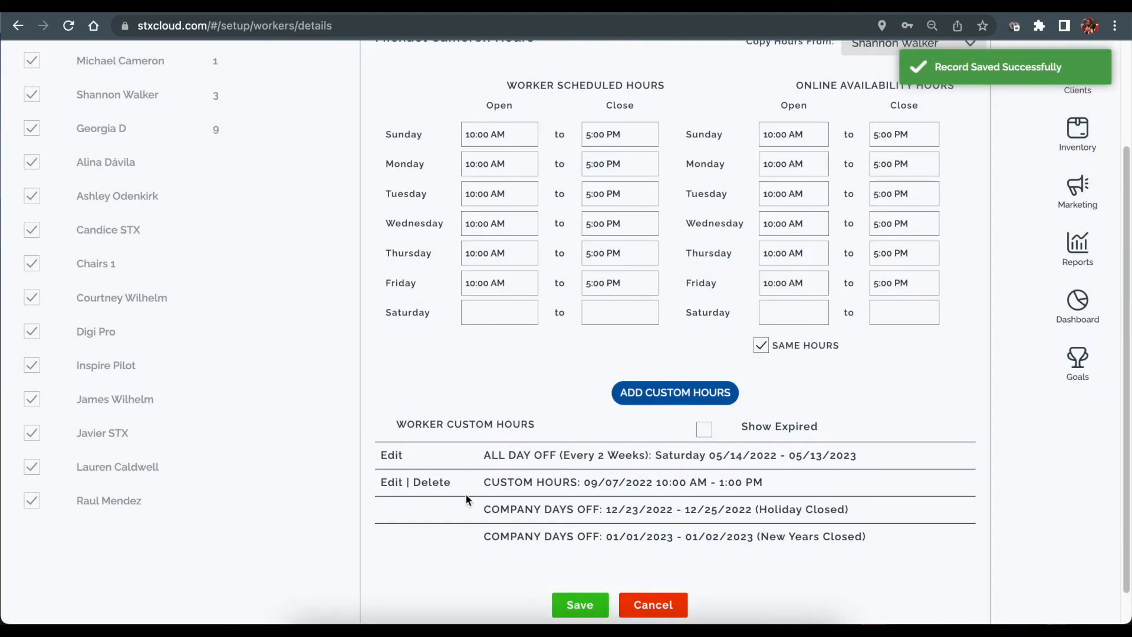
Examine the date range of the existing every-two-weeks Saturday off entry, leaving it unsaved.
left_click(391, 457)
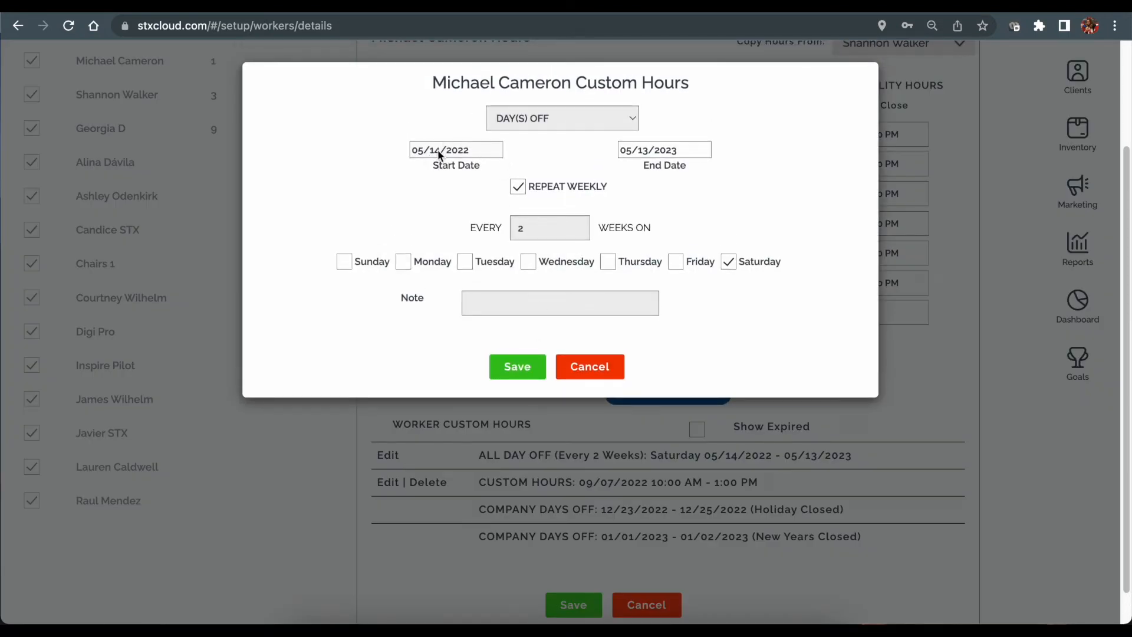
left_click(663, 150)
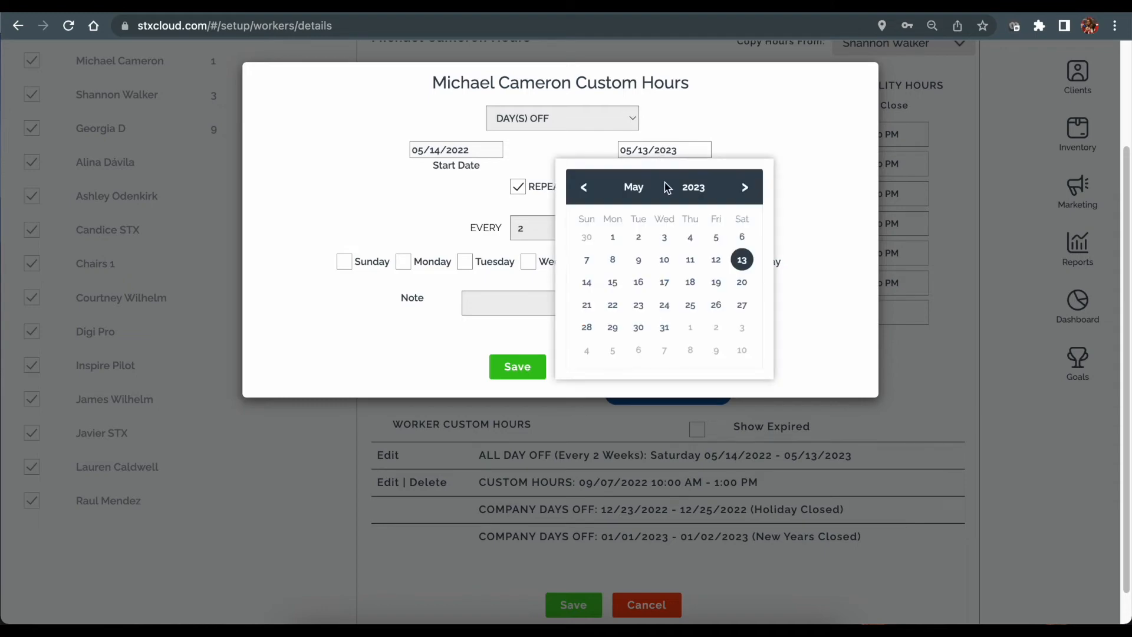
left_click(465, 195)
left_click(594, 378)
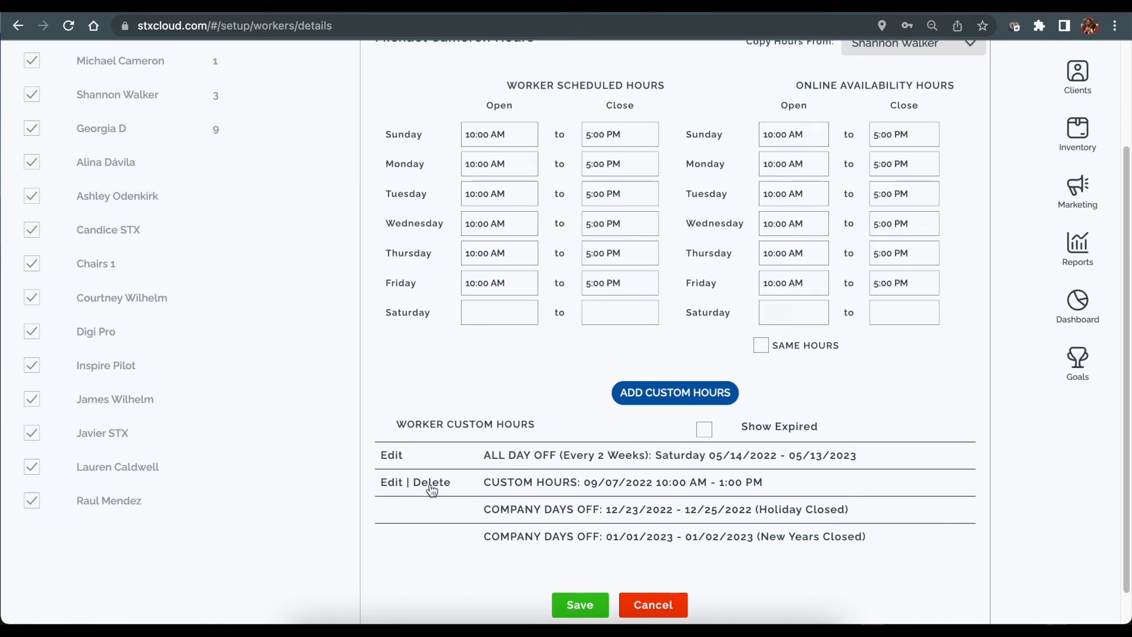
Delete the 09/07/2022 custom hours entry from the worker's custom hours.
left_click(431, 485)
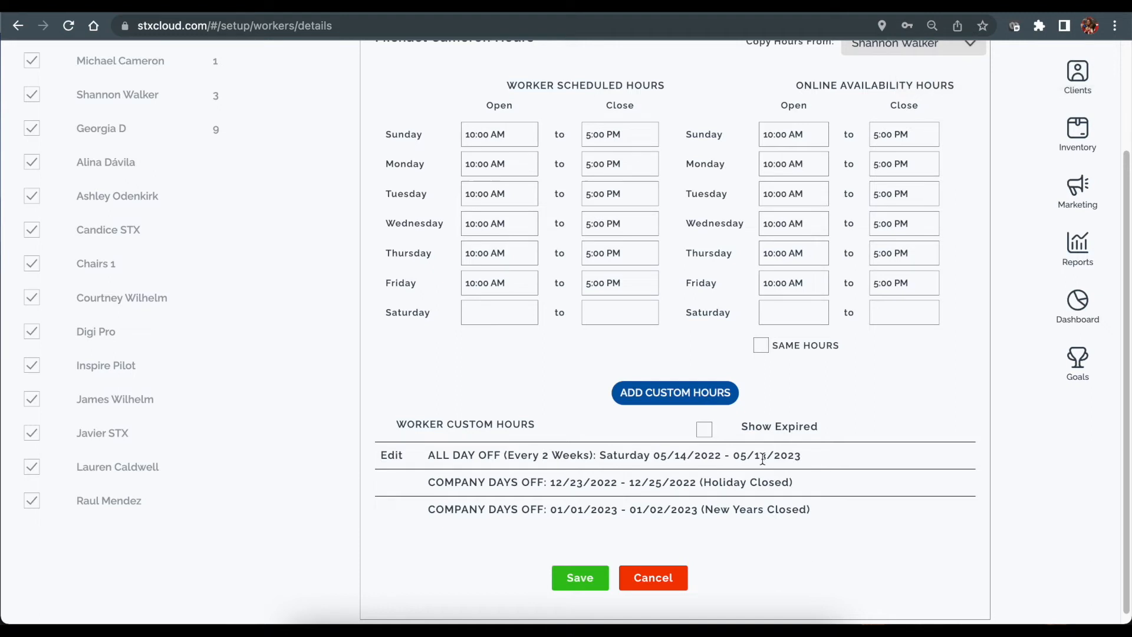
scroll(767, 444, "up", 3)
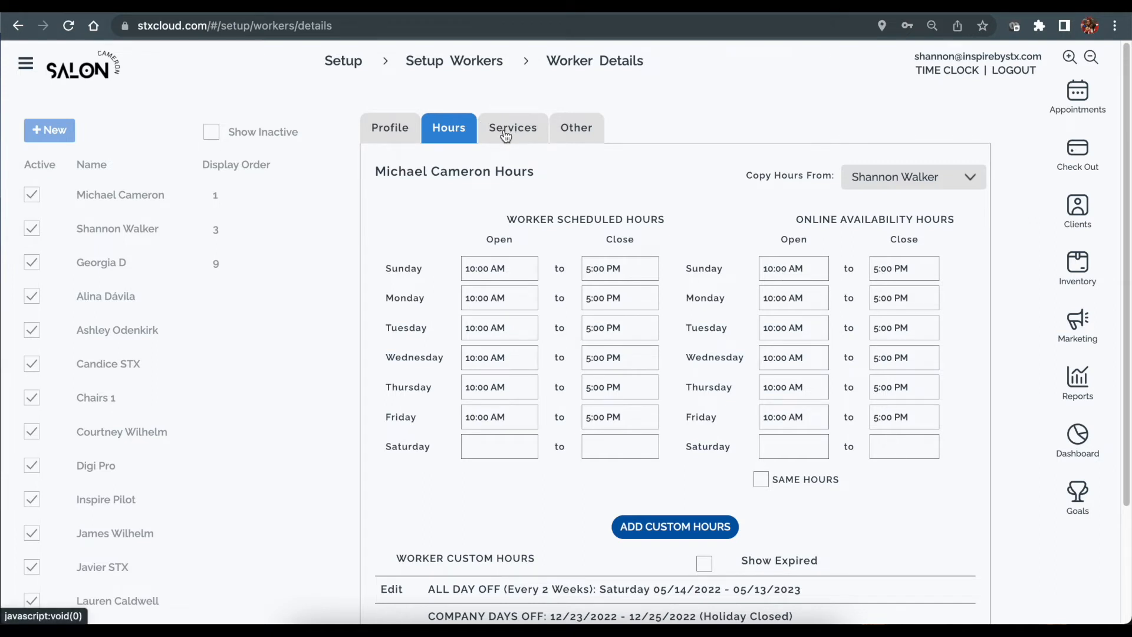
In the worker's services, set appointment services to book every 60 minutes.
left_click(526, 129)
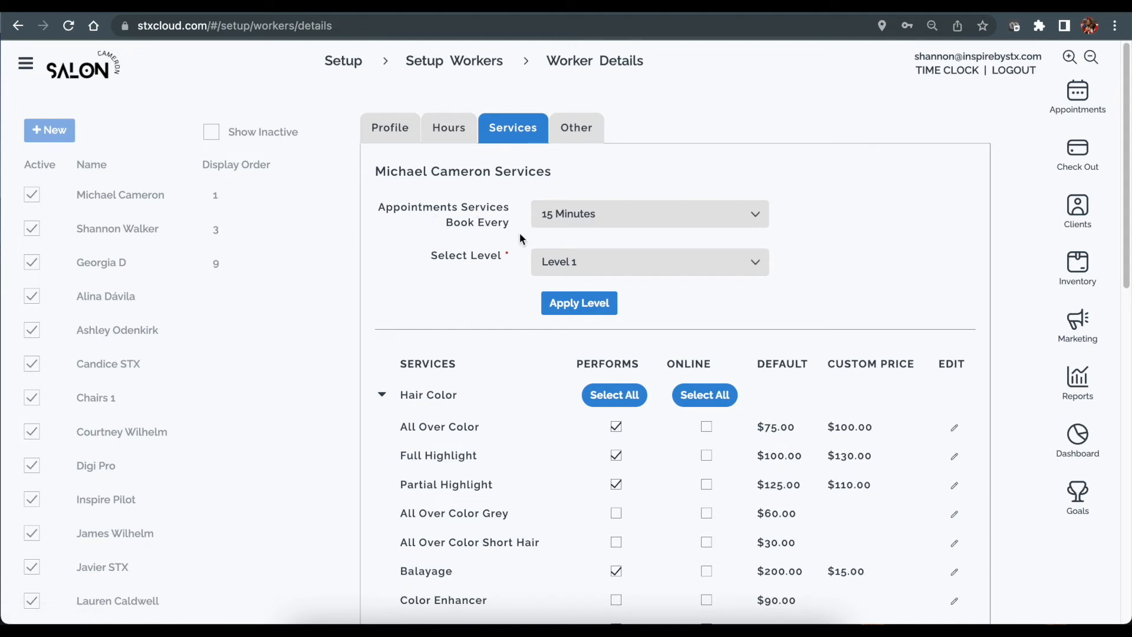
left_click(616, 225)
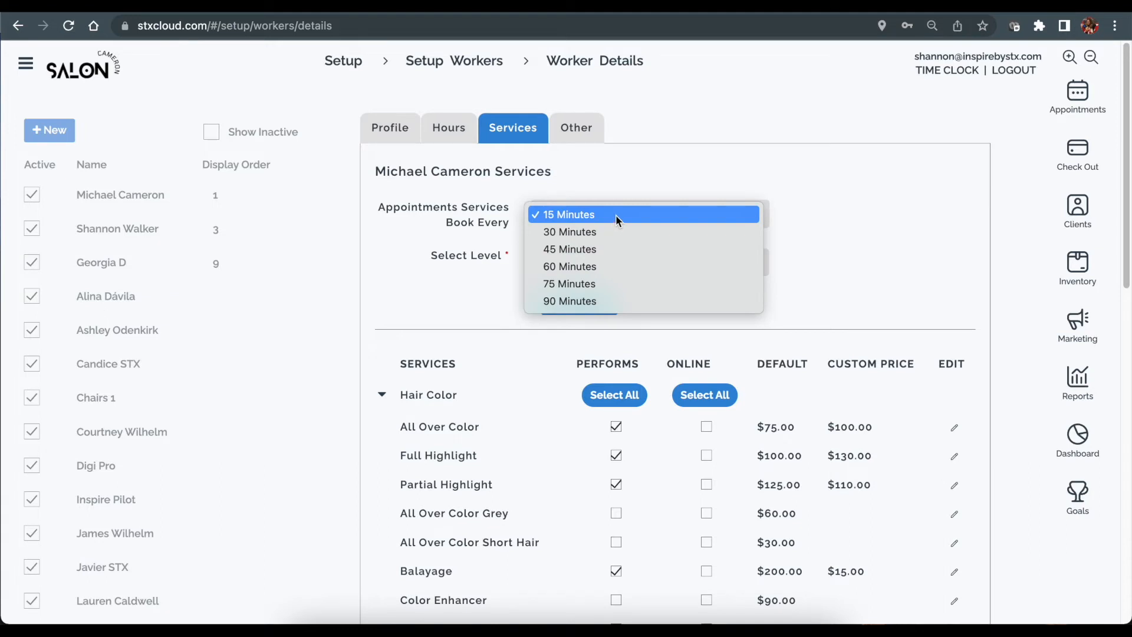
left_click(608, 272)
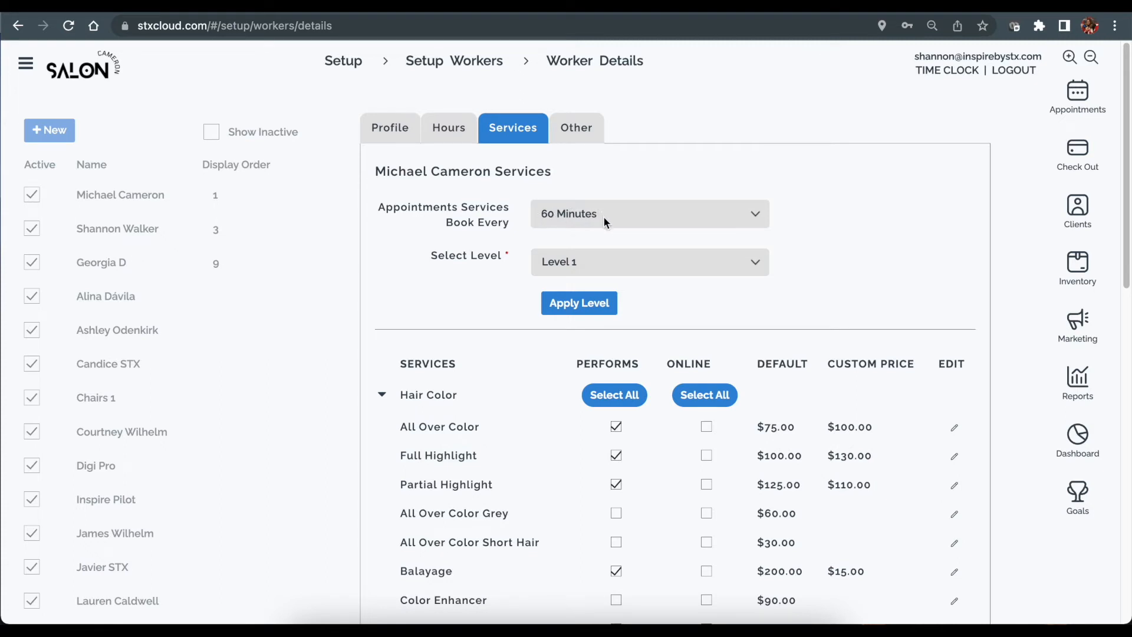
Change the worker's service level to Level 2 and apply it to the services.
left_click(589, 261)
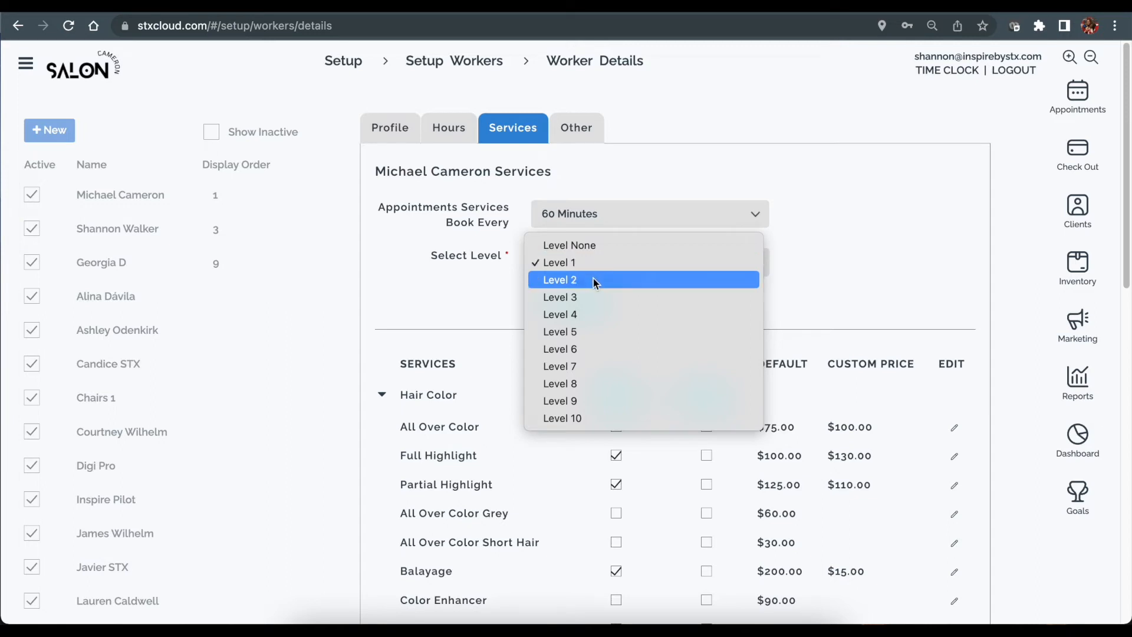
left_click(593, 279)
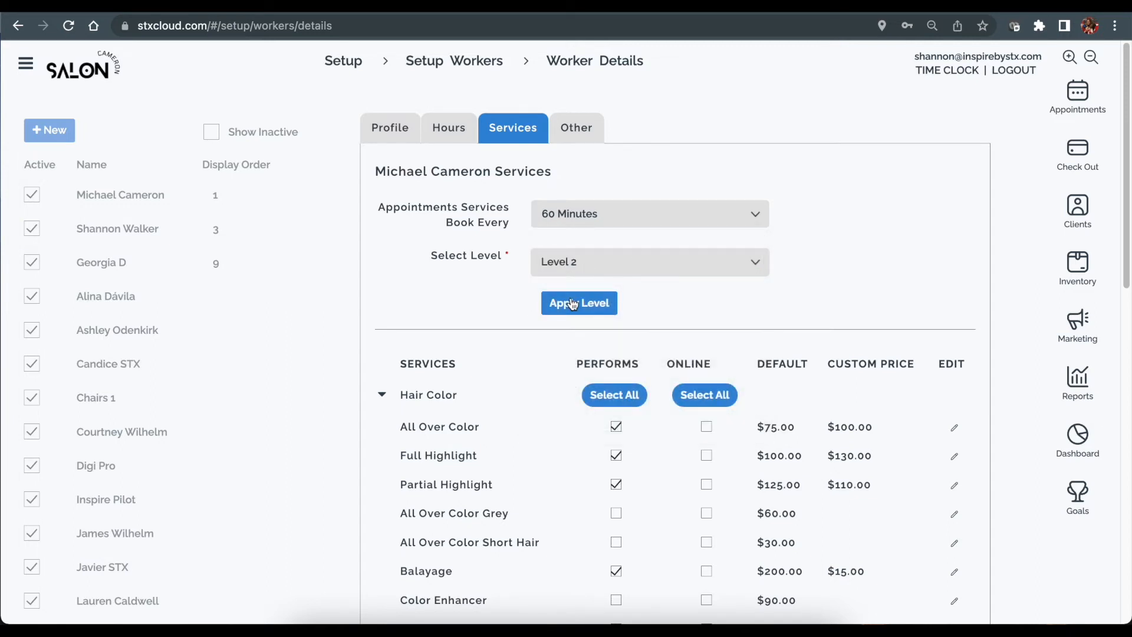
left_click(578, 304)
Mark all services in the Hair Color category as performed by the worker.
scroll(811, 505, "down", 2)
scroll(807, 502, "down", 2)
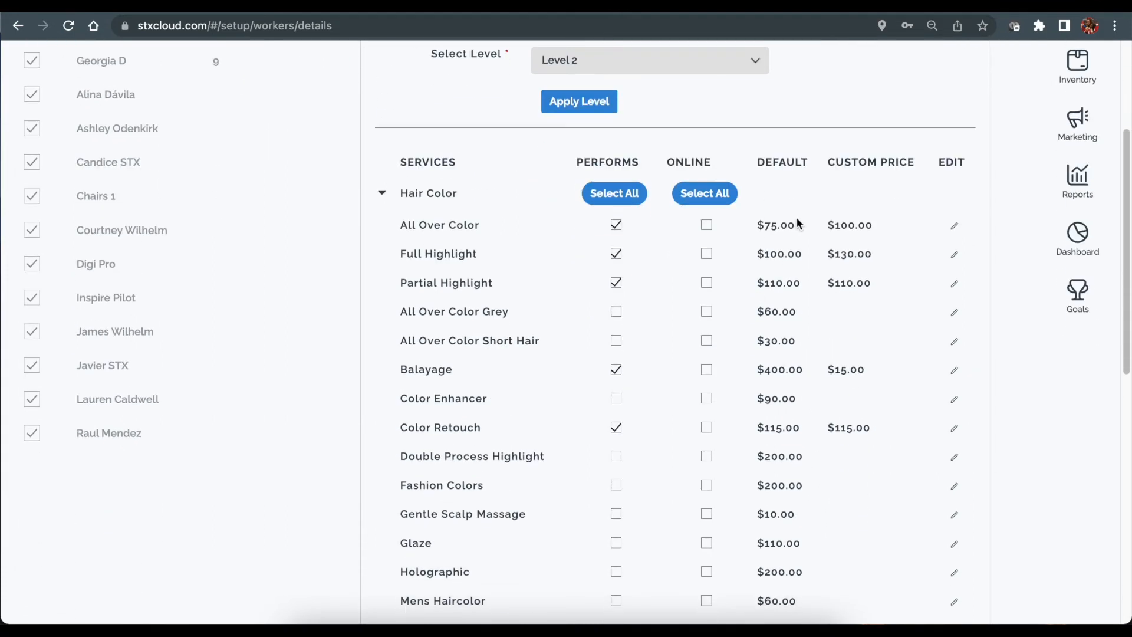
scroll(766, 428, "up", 1)
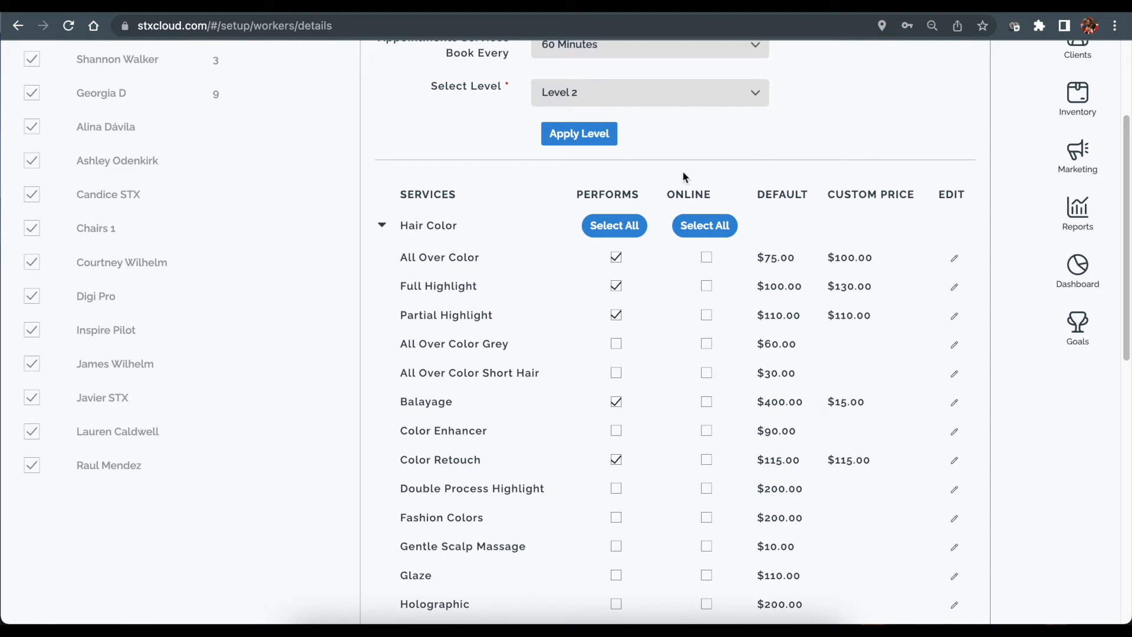
scroll(713, 162, "down", 3)
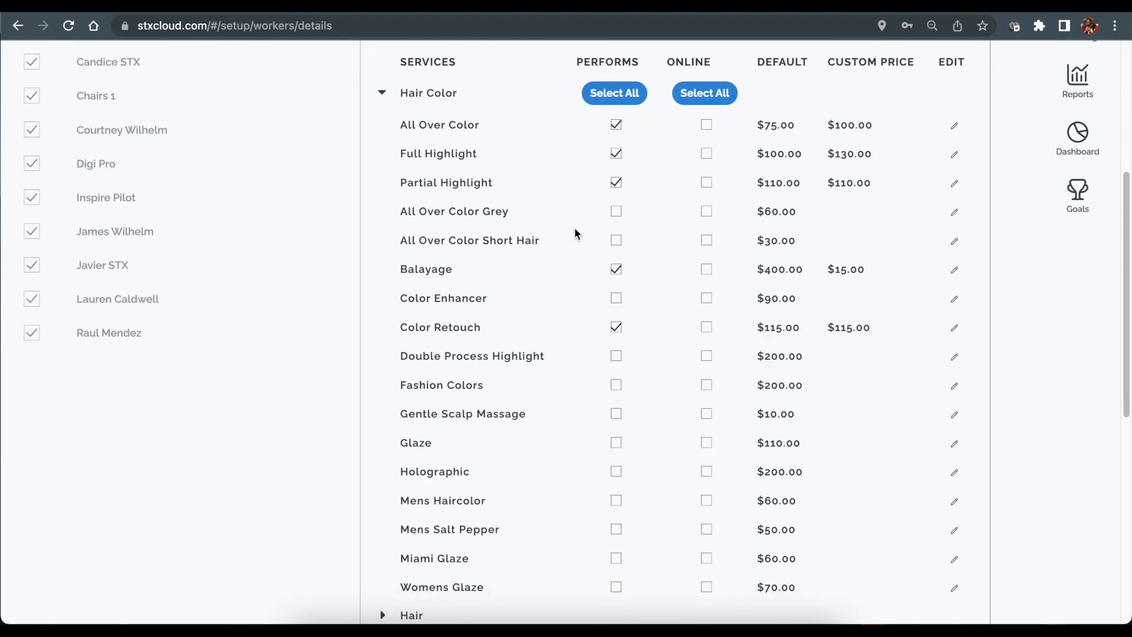
left_click(597, 100)
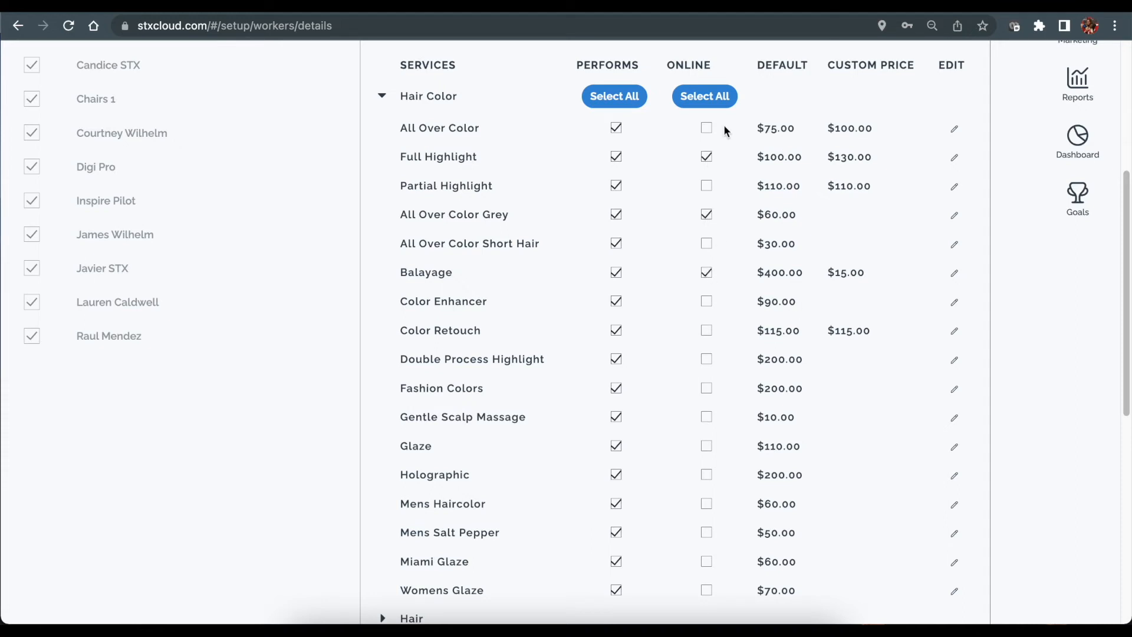
left_click(621, 98)
left_click(621, 99)
left_click(624, 99)
left_click(625, 101)
Collapse the Hair Color category and make Bang Trim and Beard Trim in the Hair category available online.
left_click(382, 97)
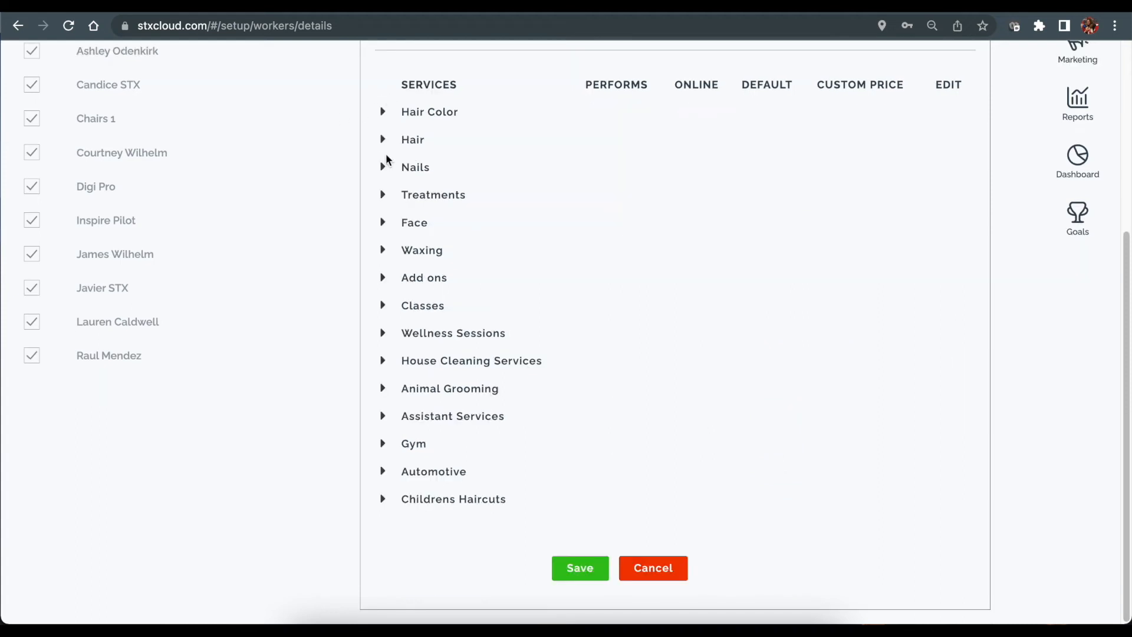
left_click(382, 114)
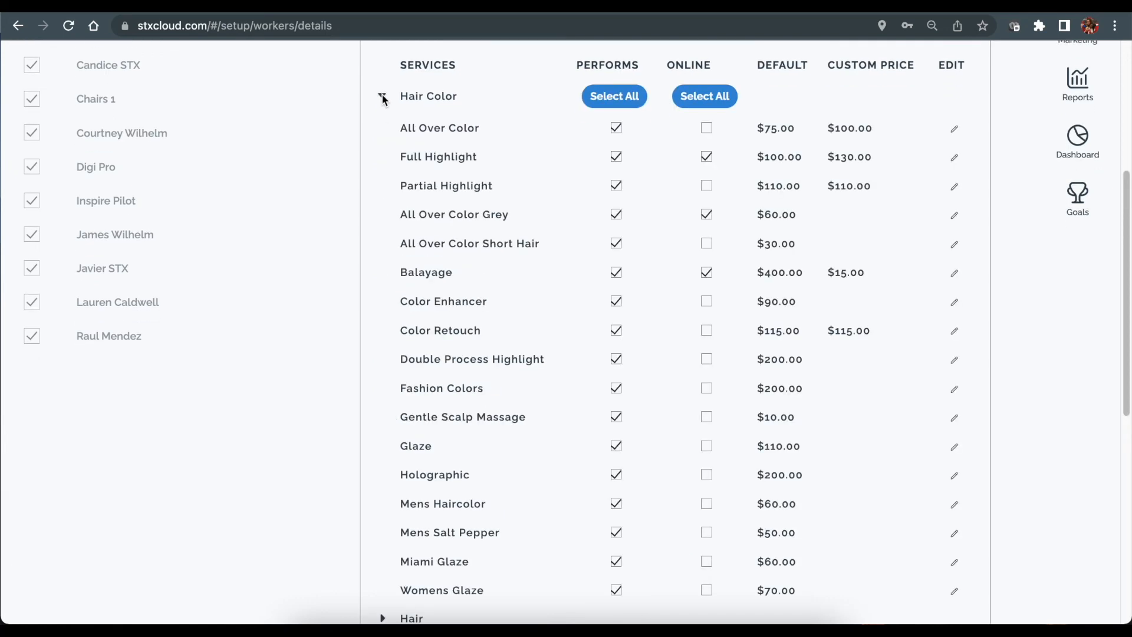
left_click(383, 99)
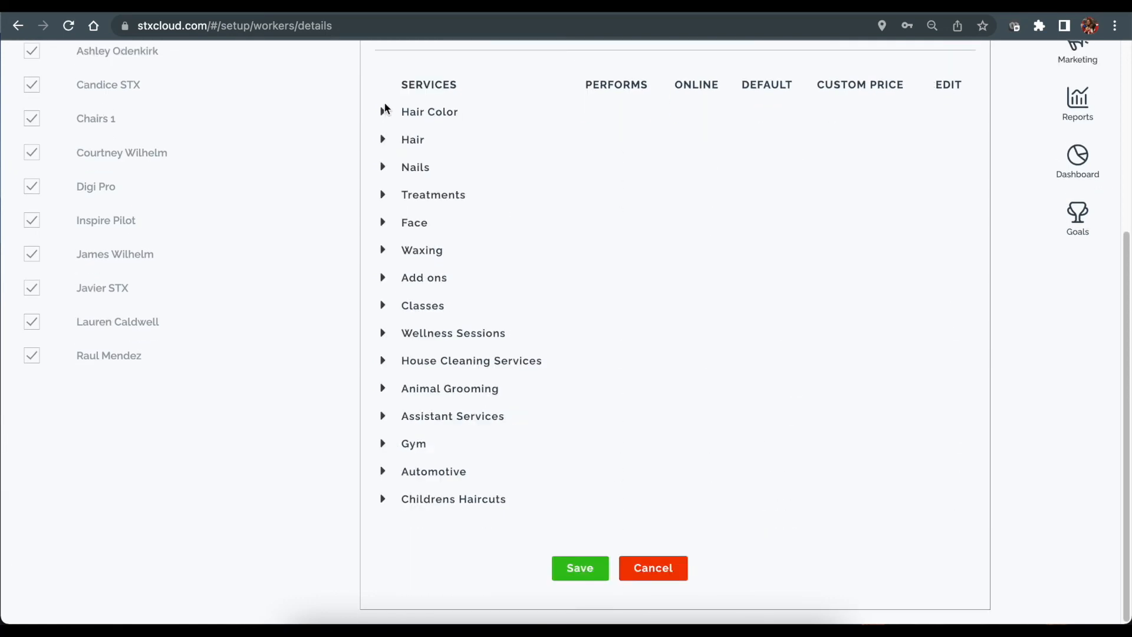
left_click(384, 140)
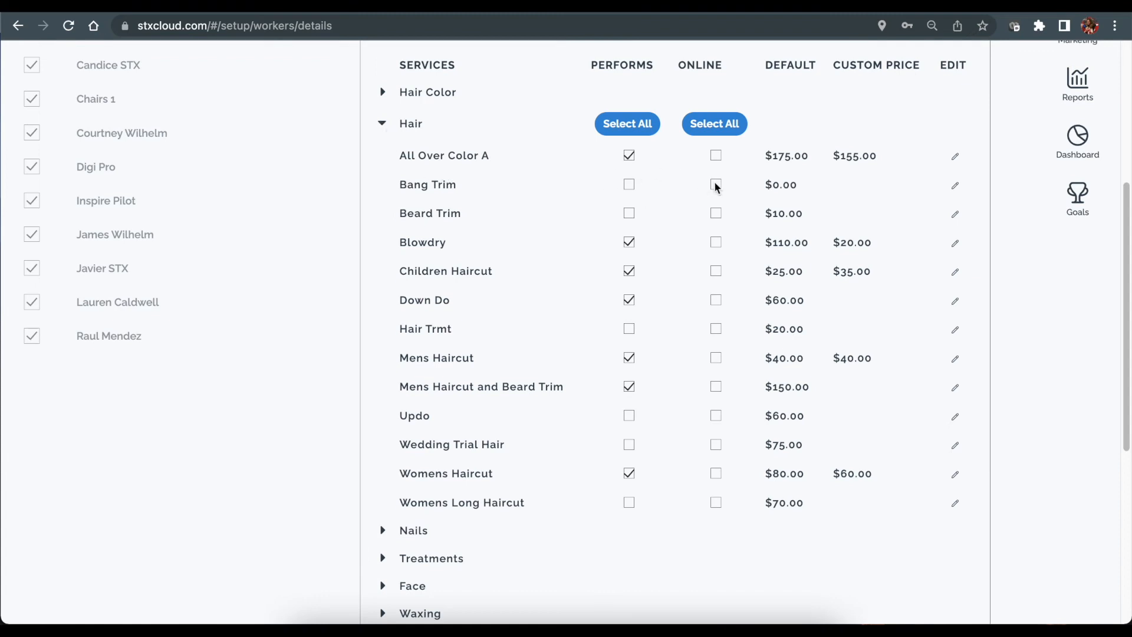
left_click(716, 214)
For the worker's Blowdry service, set the custom price to 25 and Duration 1 to 45.
left_click(955, 245)
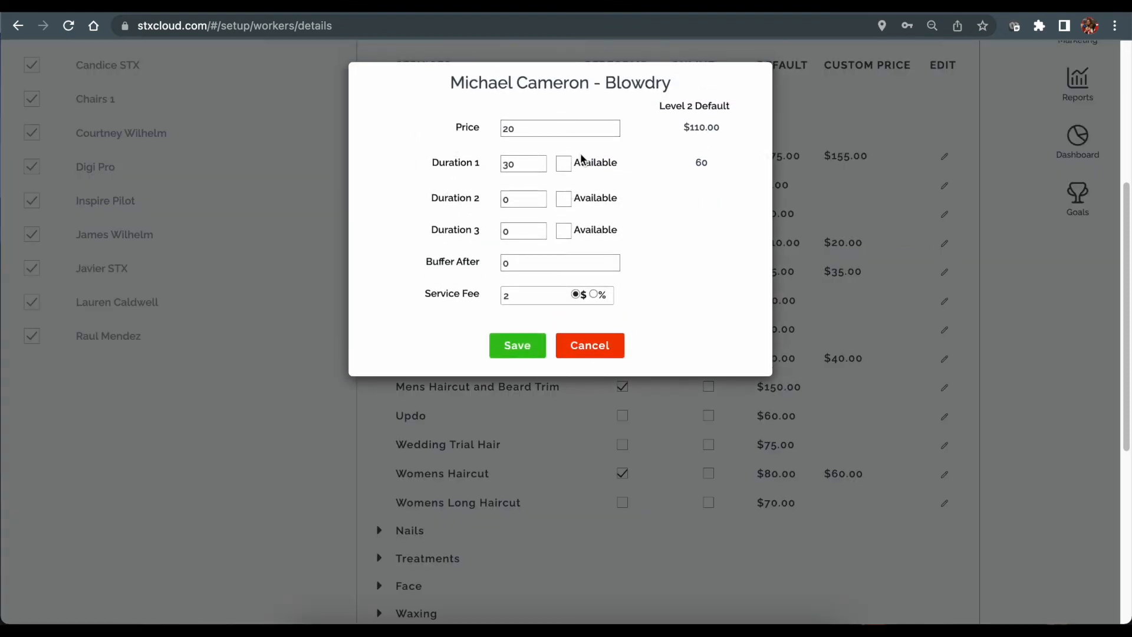
left_click(524, 129)
double_click(523, 129)
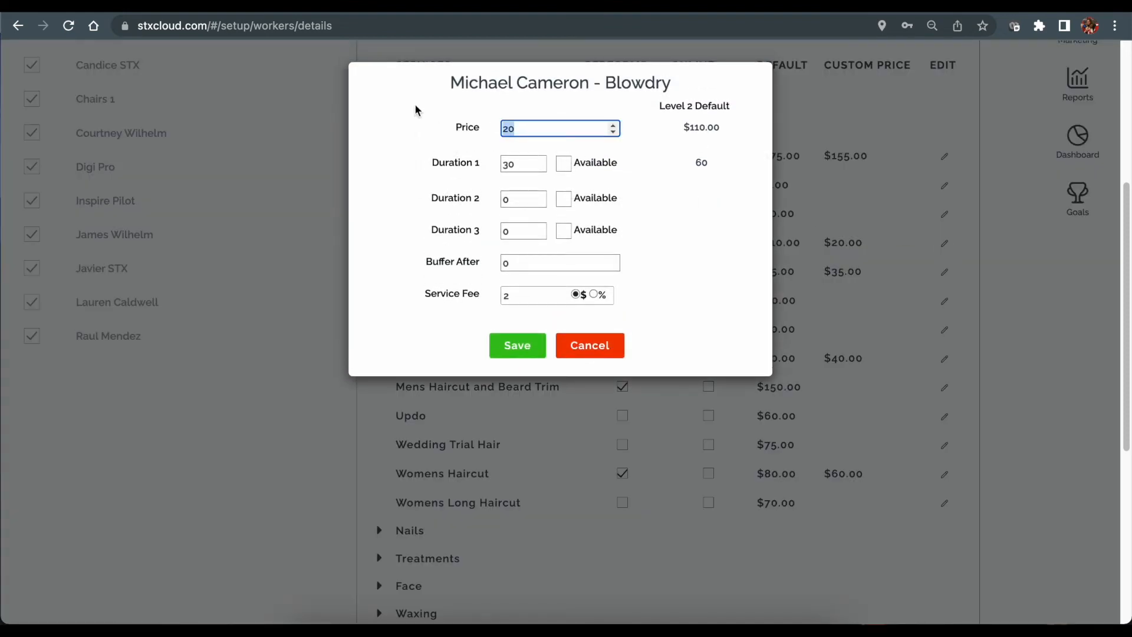
type("25")
key("Tab")
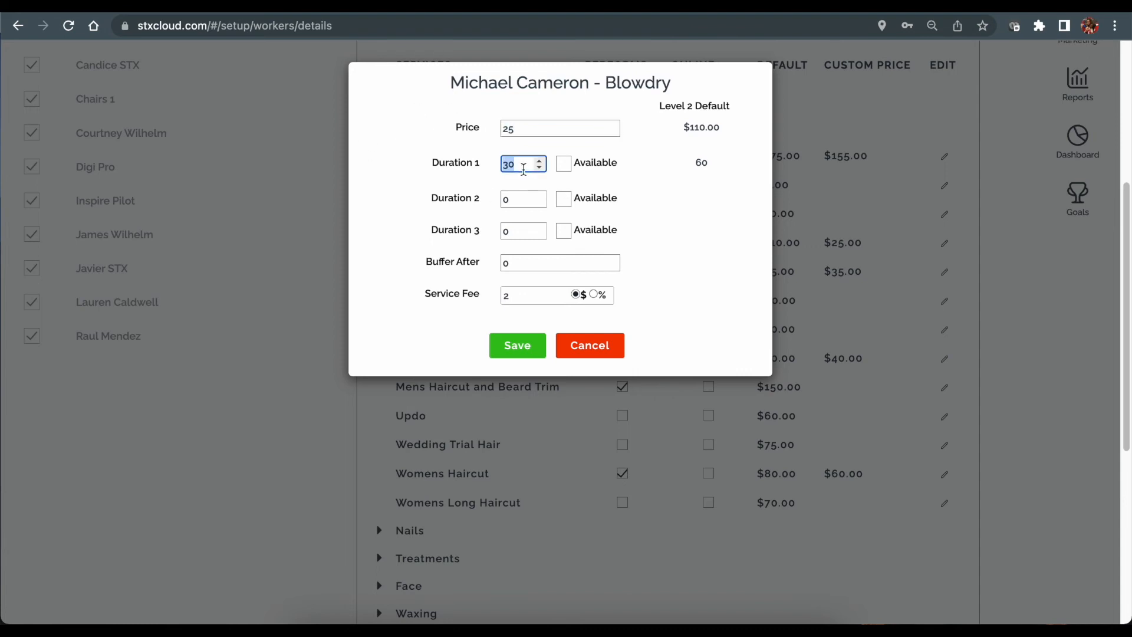
type("45")
left_click(693, 185)
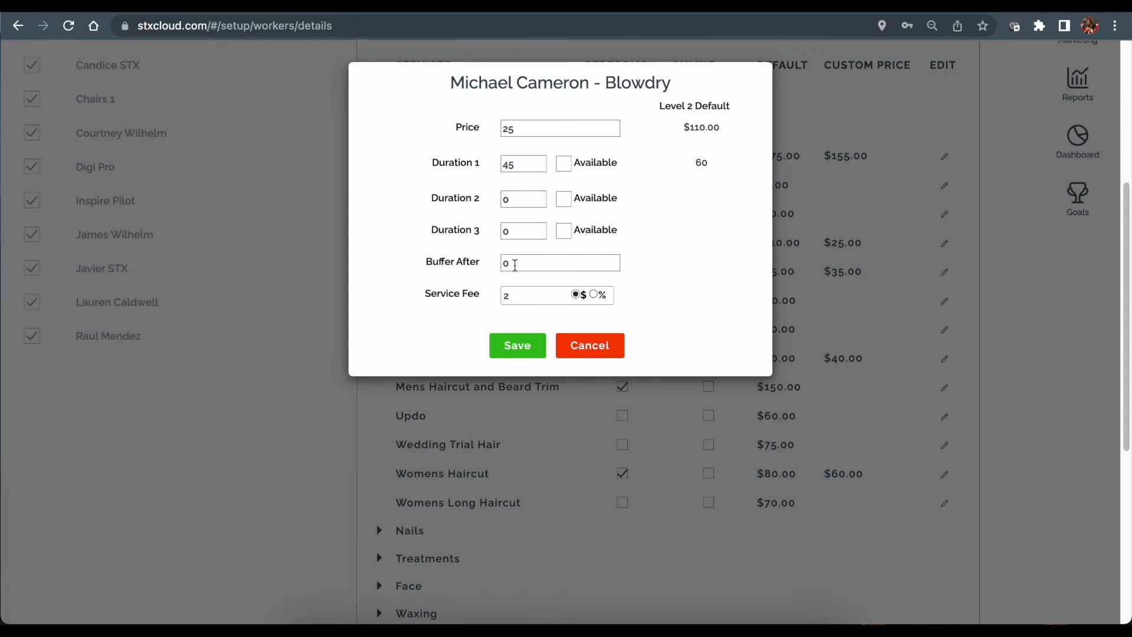
Set the Blowdry service fee to 15 as a percentage and save the service's custom settings.
left_click_drag(519, 295, 475, 296)
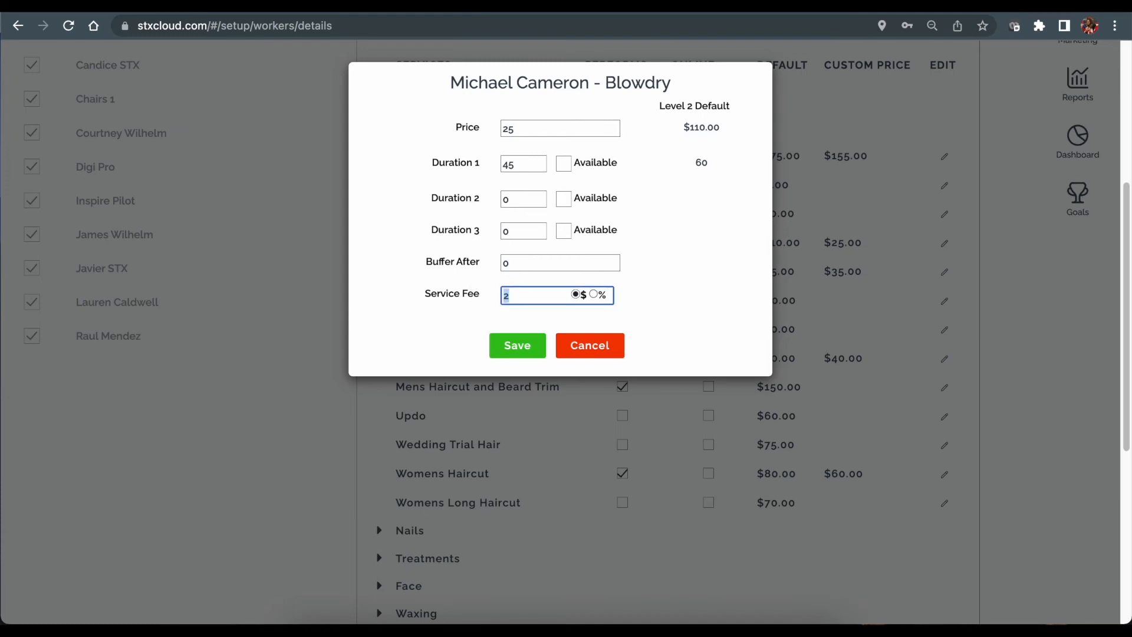
type("15")
left_click(595, 298)
left_click(509, 344)
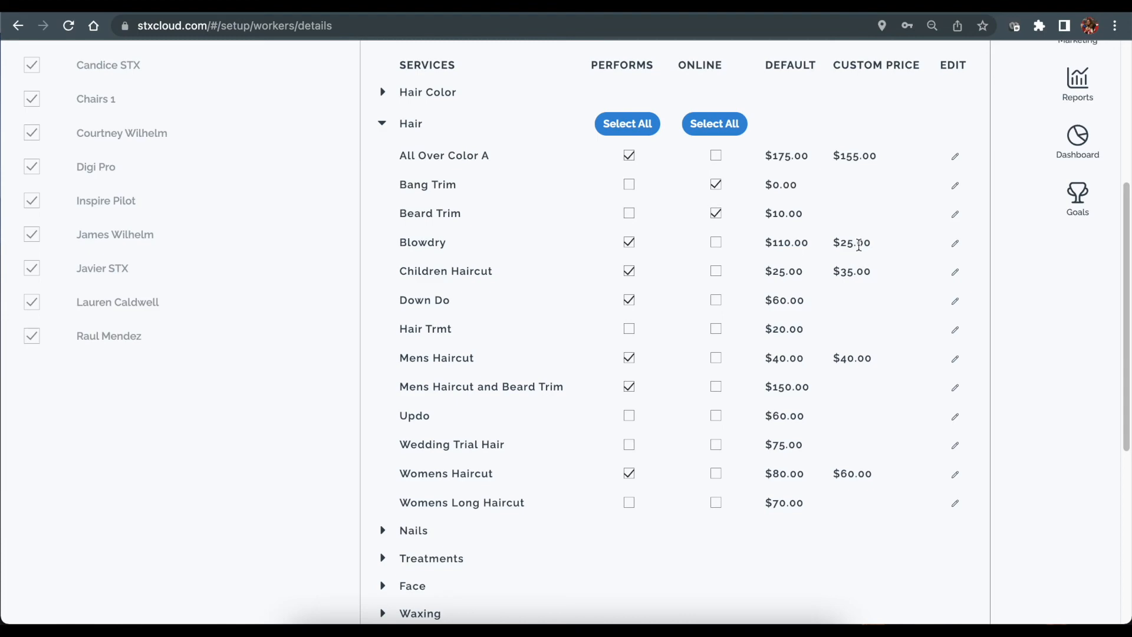
Open the worker's other settings and examine the security permission options and the hourly wage and salary fields.
scroll(858, 246, "down", 6)
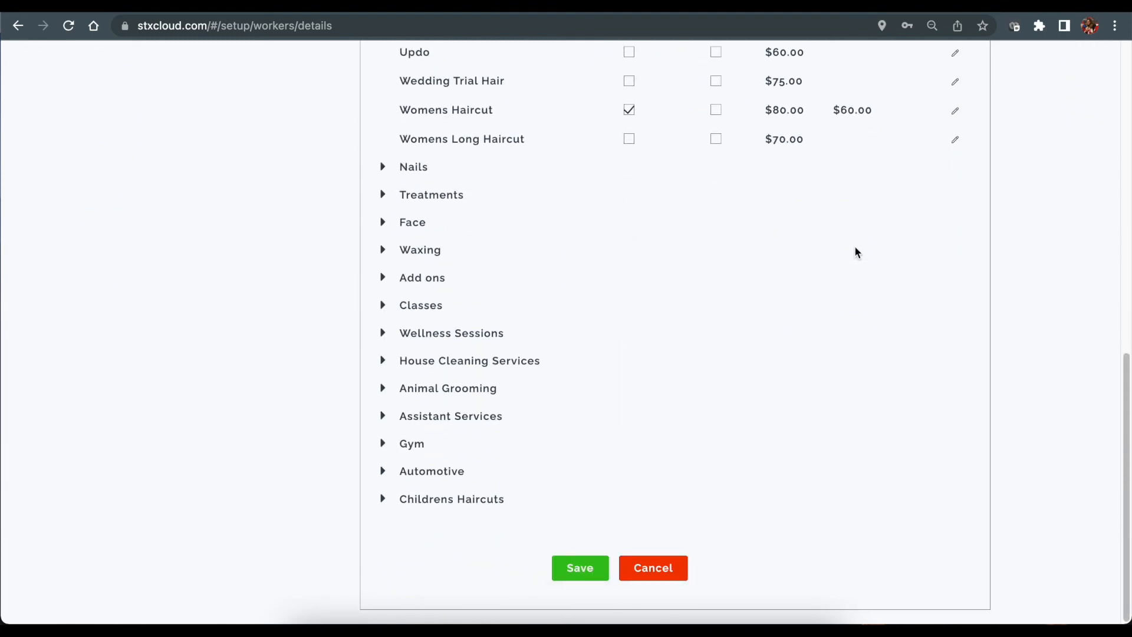
scroll(773, 235, "up", 10)
left_click(576, 125)
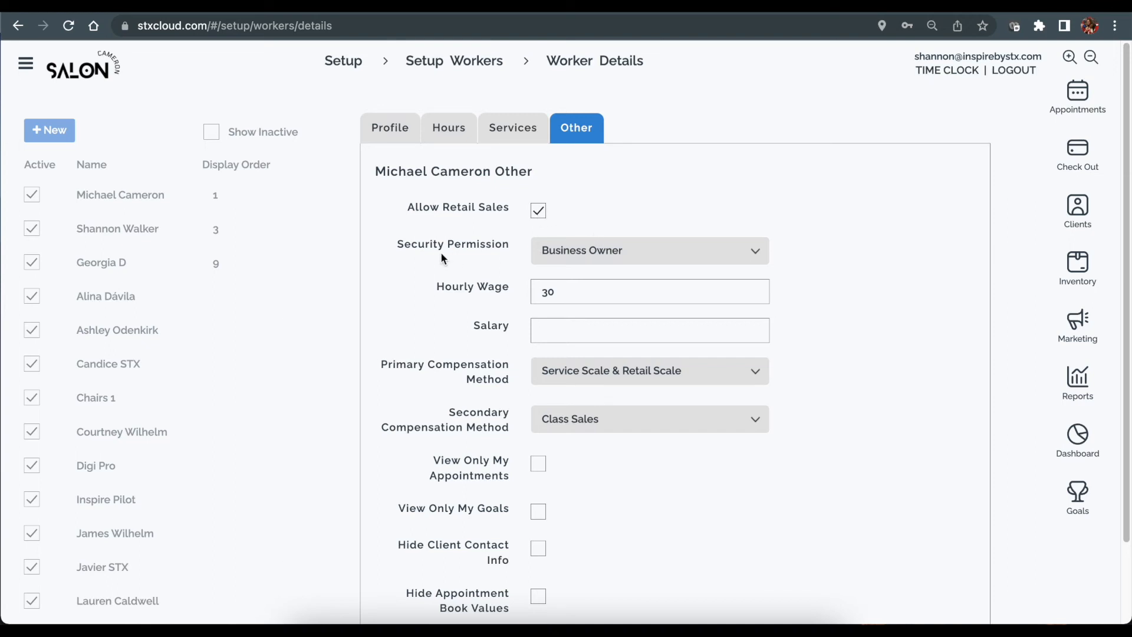
left_click(606, 252)
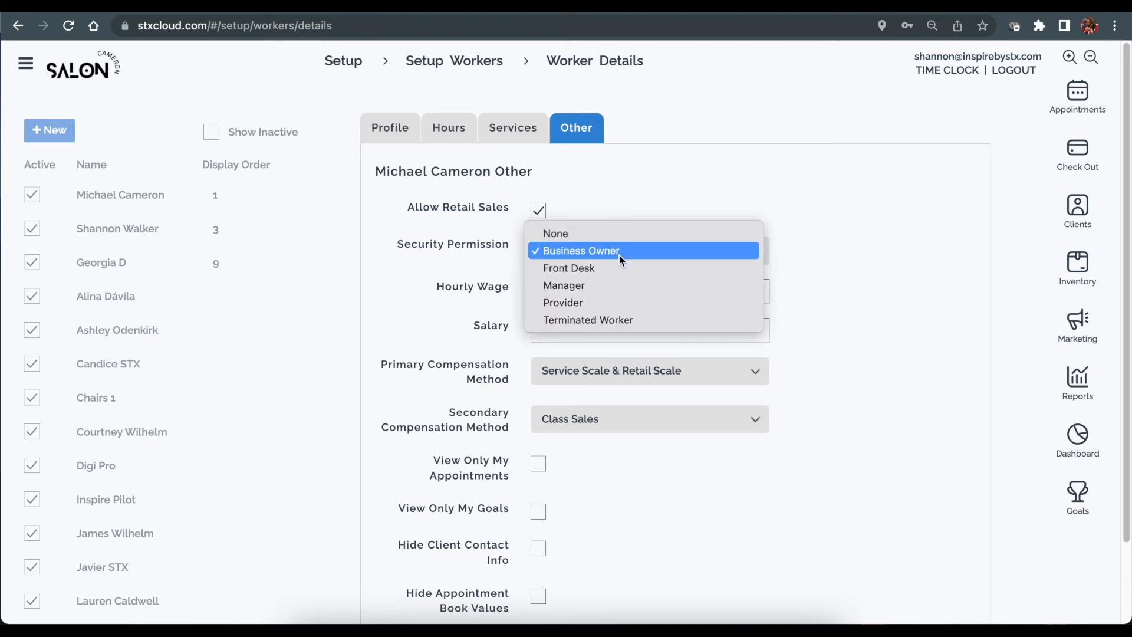
left_click(621, 252)
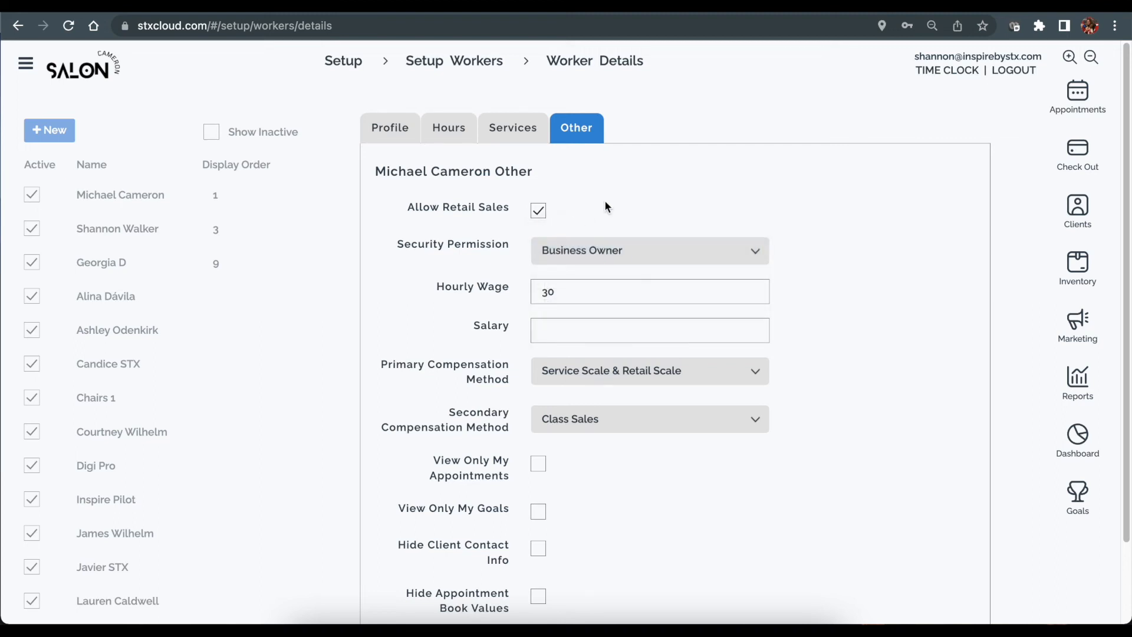
left_click(599, 256)
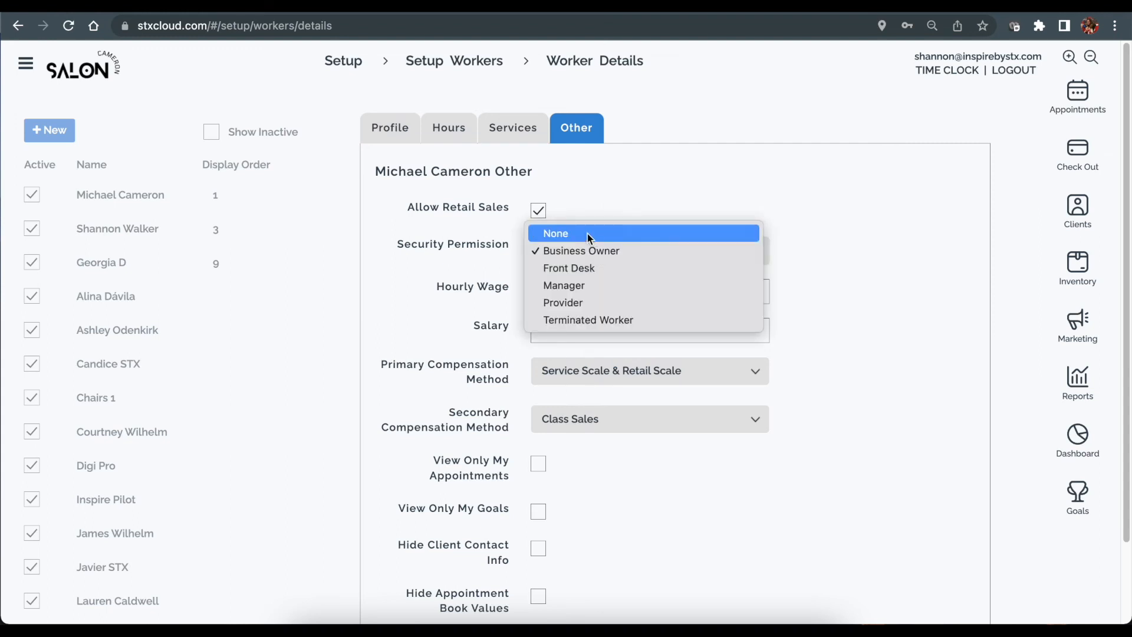
left_click(603, 188)
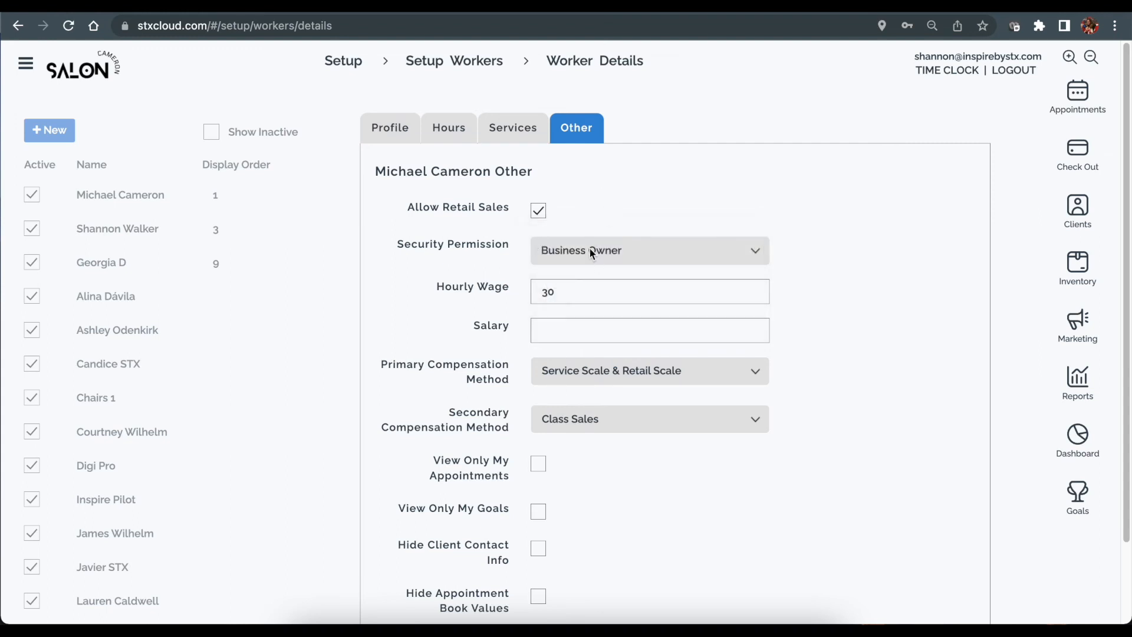
left_click(561, 295)
left_click_drag(554, 292, 538, 291)
left_click(569, 292)
left_click(564, 330)
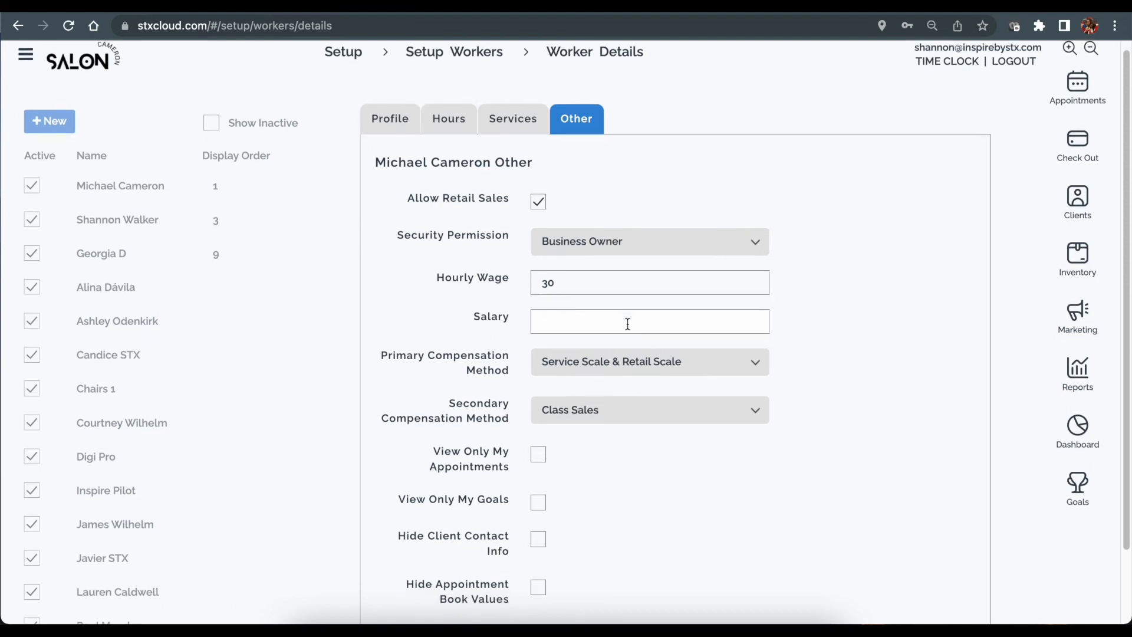
Set the worker's primary compensation method to Service plus Retail Commission.
scroll(411, 326, "down", 1)
left_click(617, 321)
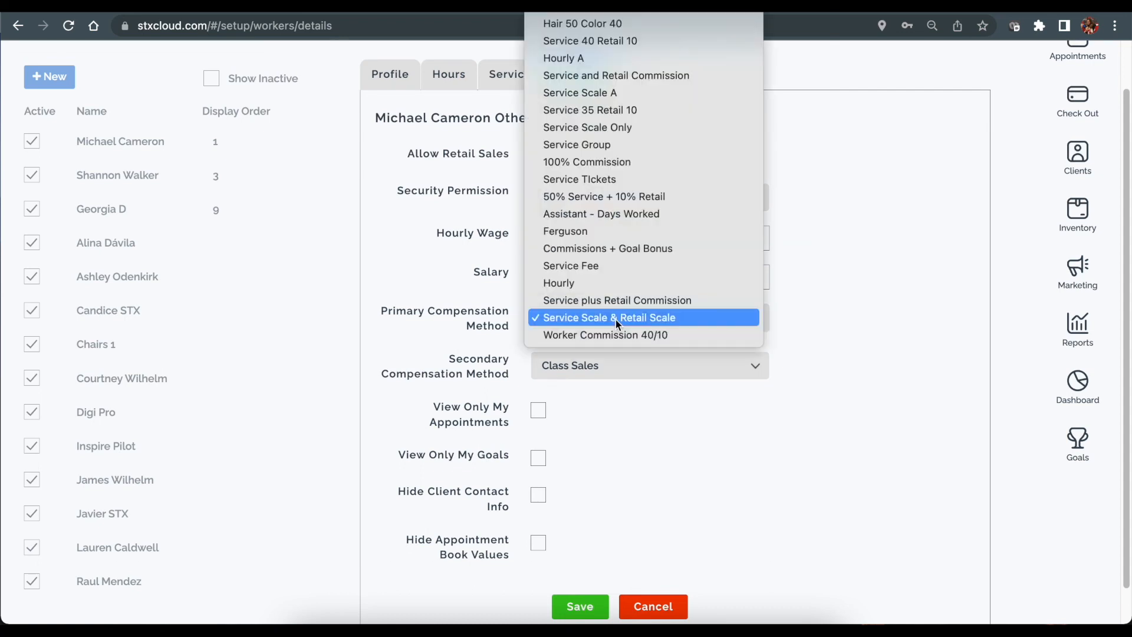
left_click(615, 322)
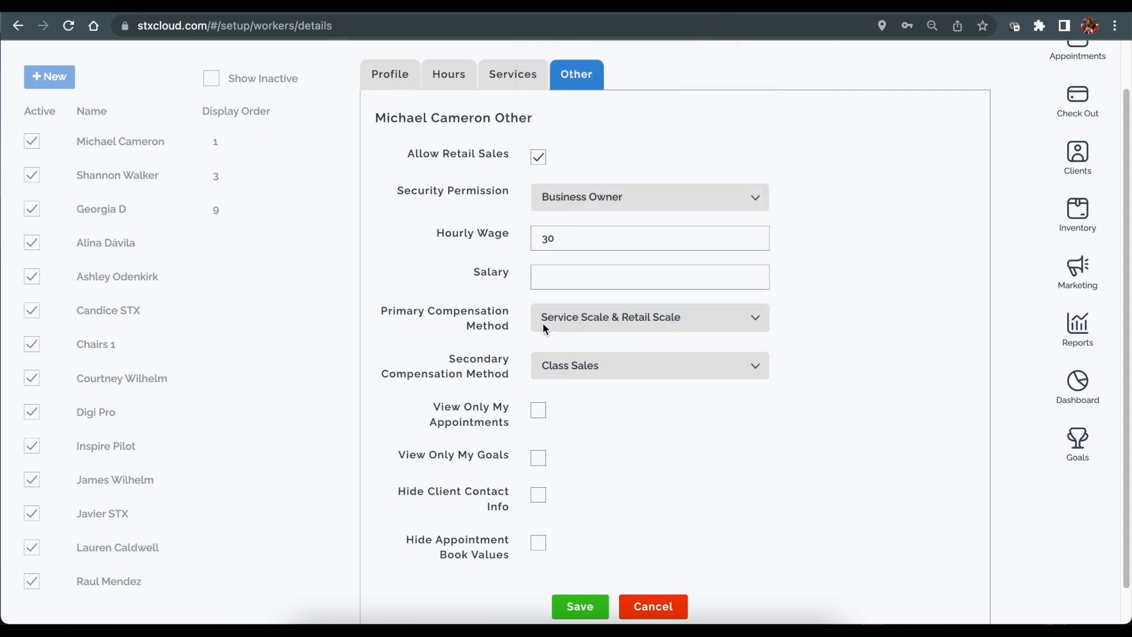
left_click(648, 322)
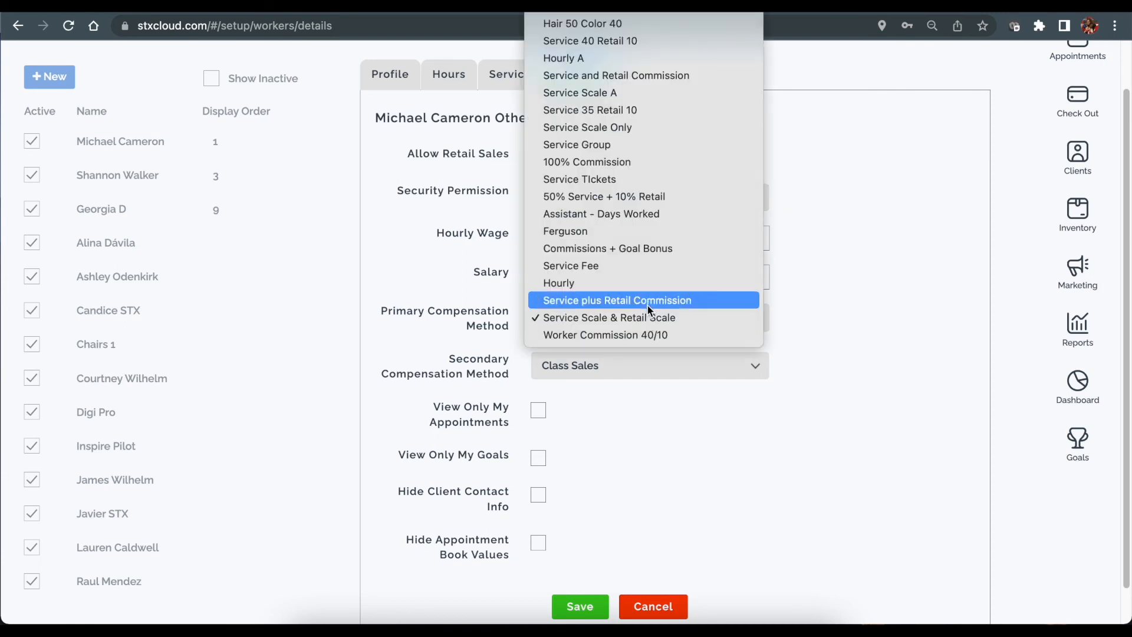
left_click(647, 301)
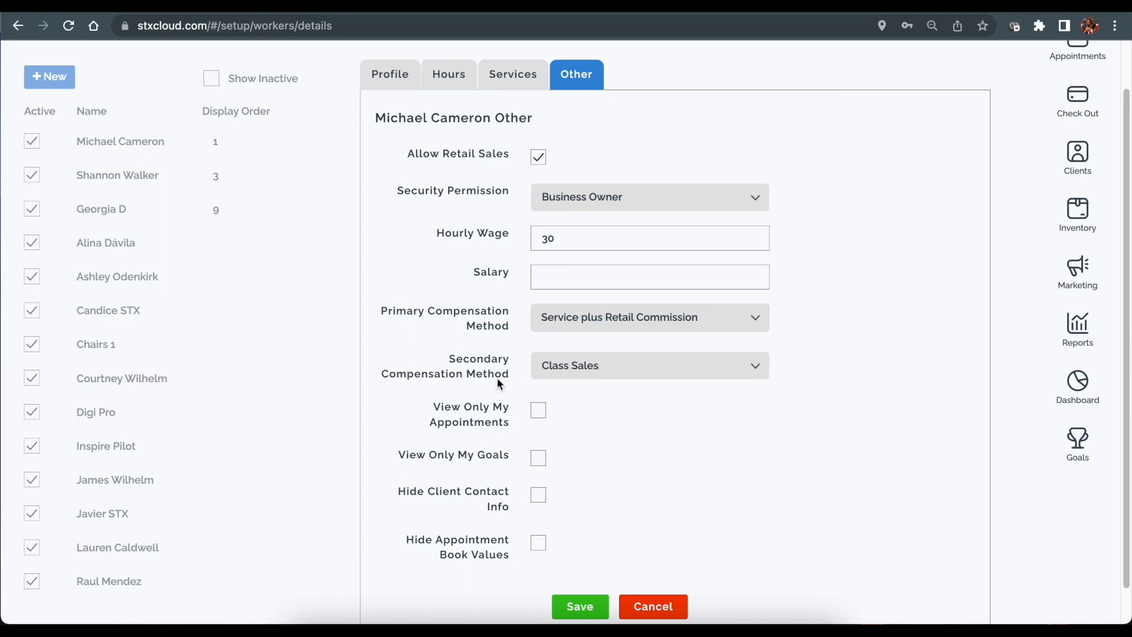
Set the primary compensation method to Service Scale Only and the secondary compensation method to Service plus Retail Commission.
left_click(585, 321)
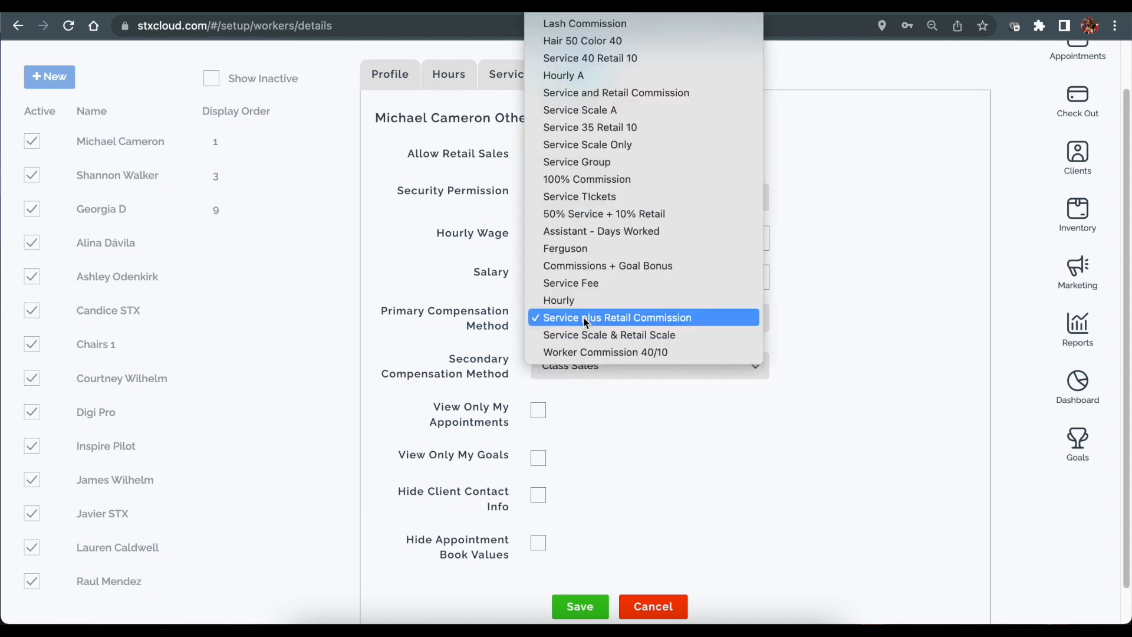
left_click(588, 146)
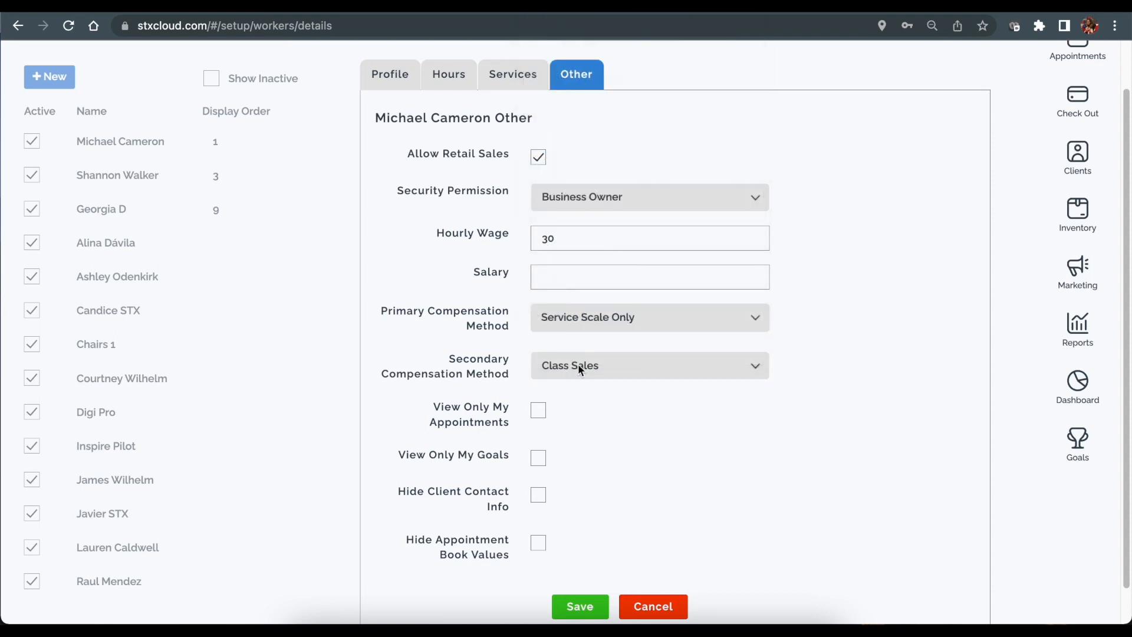
left_click(578, 365)
scroll(590, 383, "down", 3)
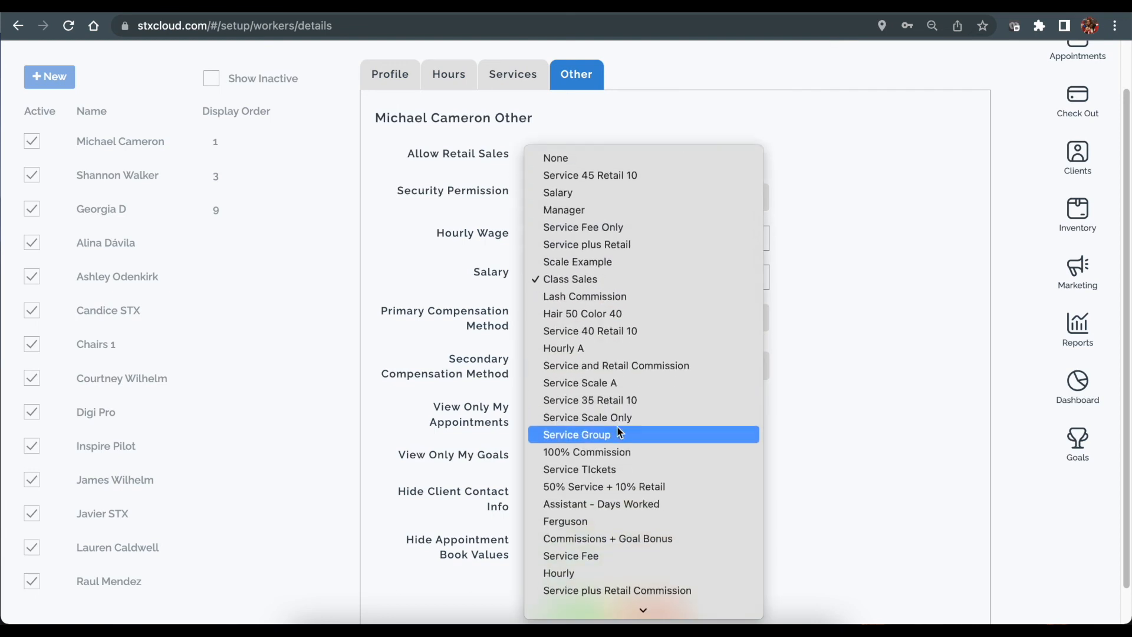
scroll(614, 420, "down", 1)
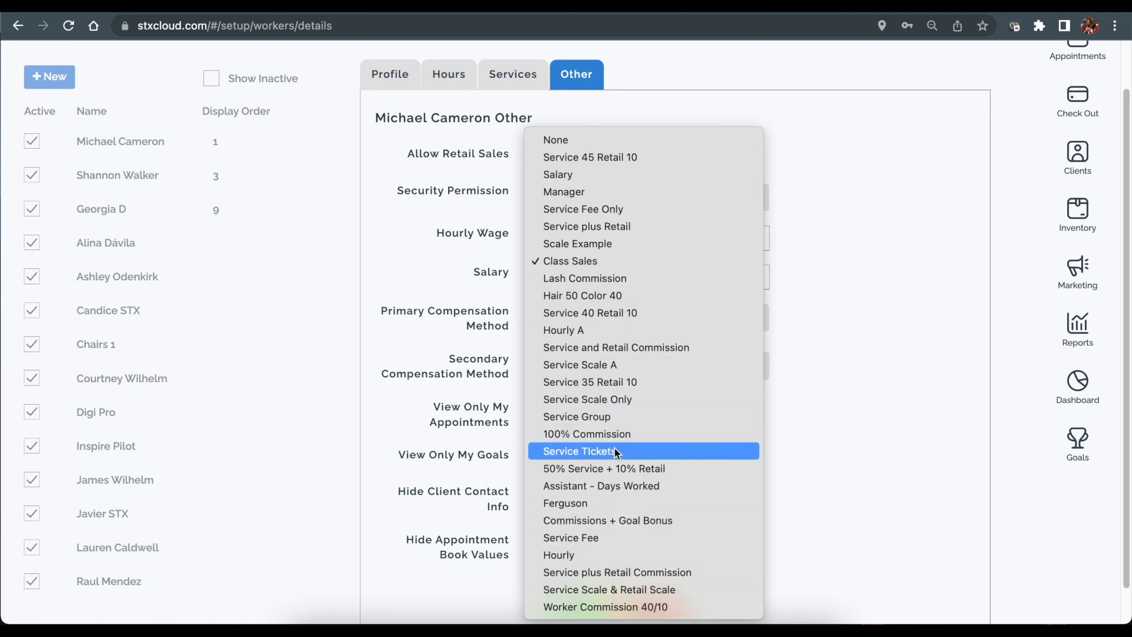
left_click(624, 572)
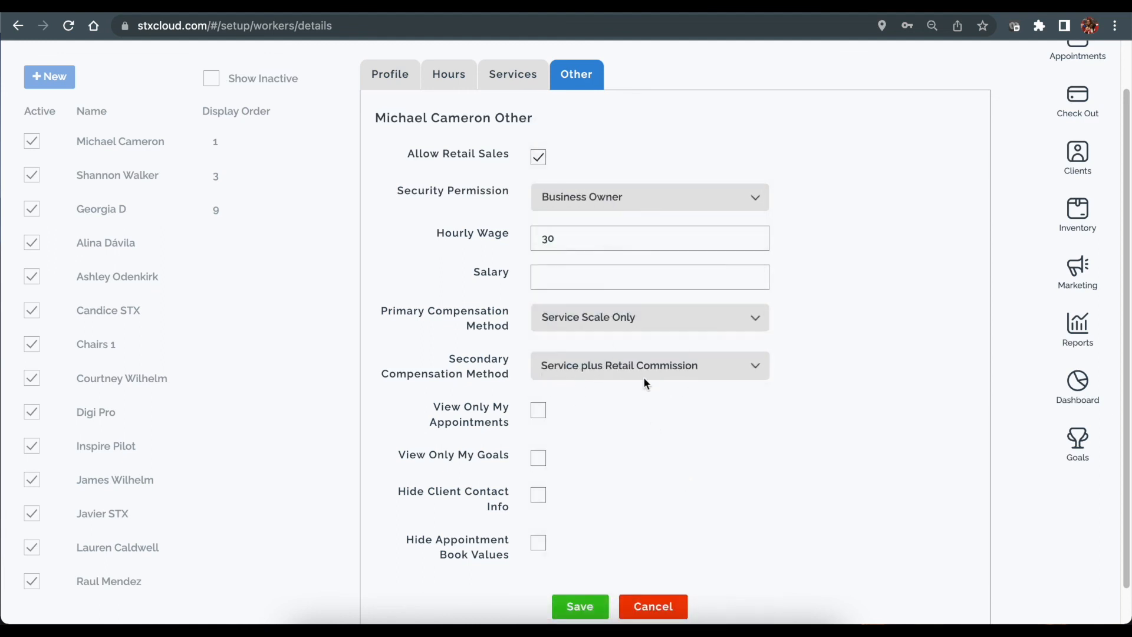
Restrict the worker to viewing only their own appointments and only their own goals.
left_click(542, 415)
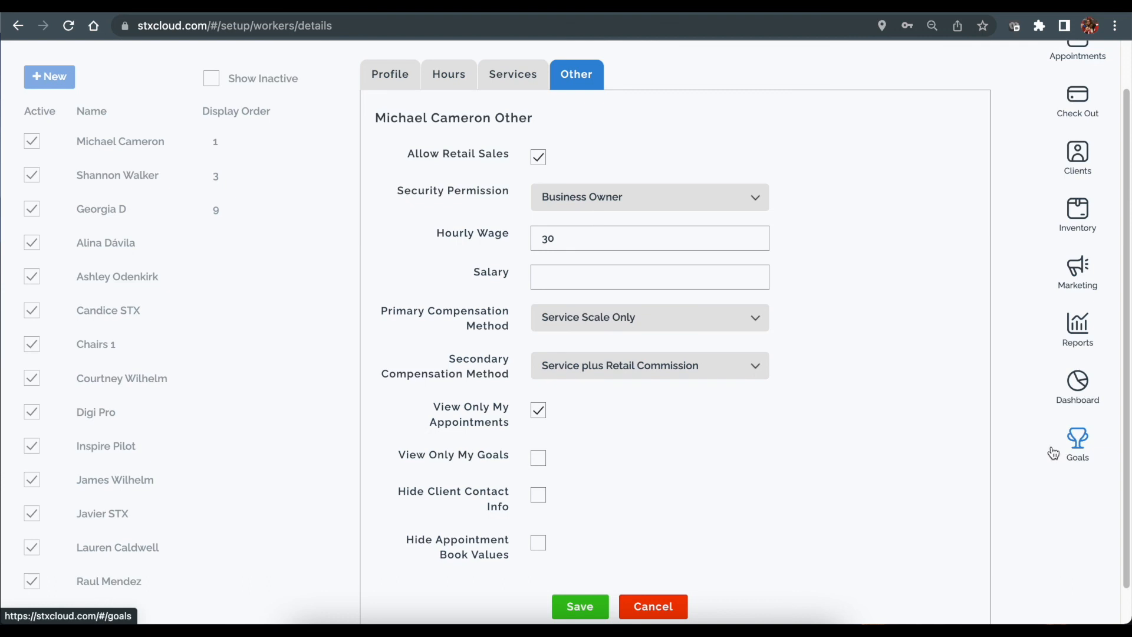
left_click(539, 461)
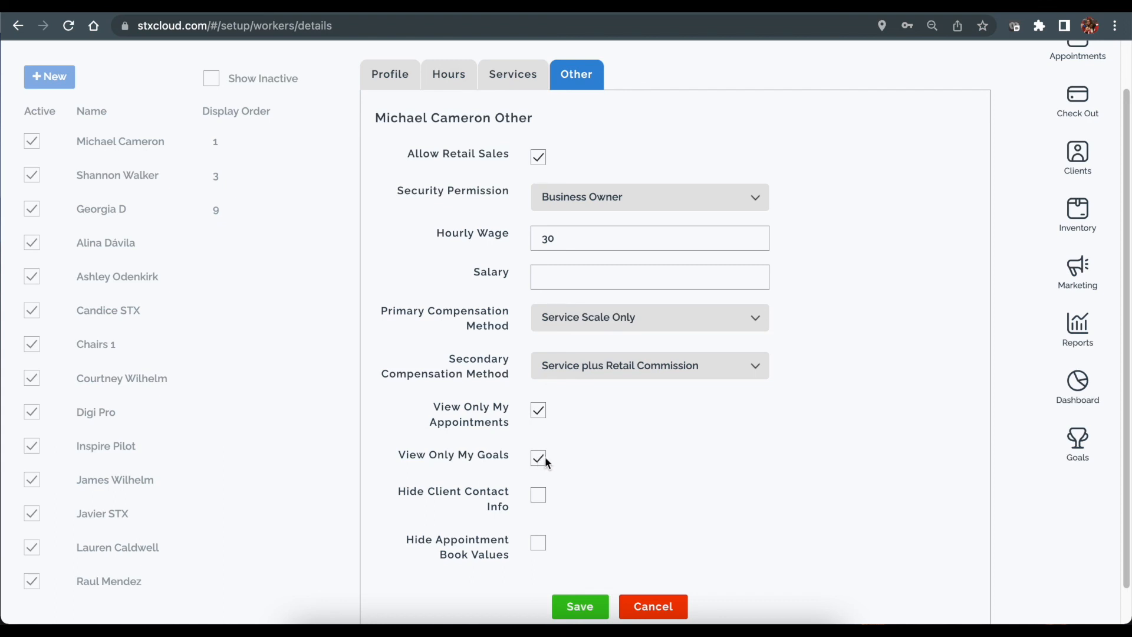